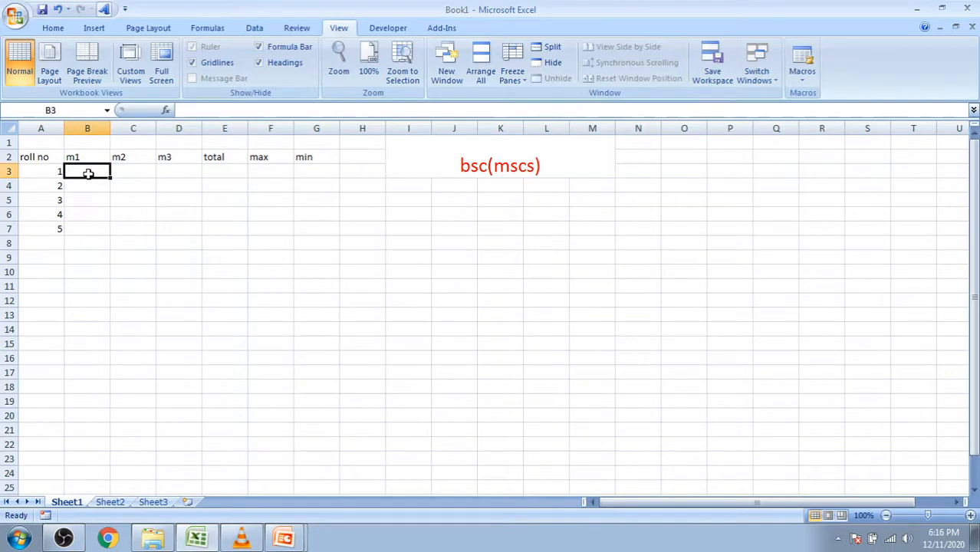
- Enter the m1 marks 87, 45, 78, 57 and 87 for roll numbers 1 to 5 in B3:B7
{"action": "type", "text": "87"}
{"action": "key", "text": "Return"}
{"action": "type", "text": "45"}
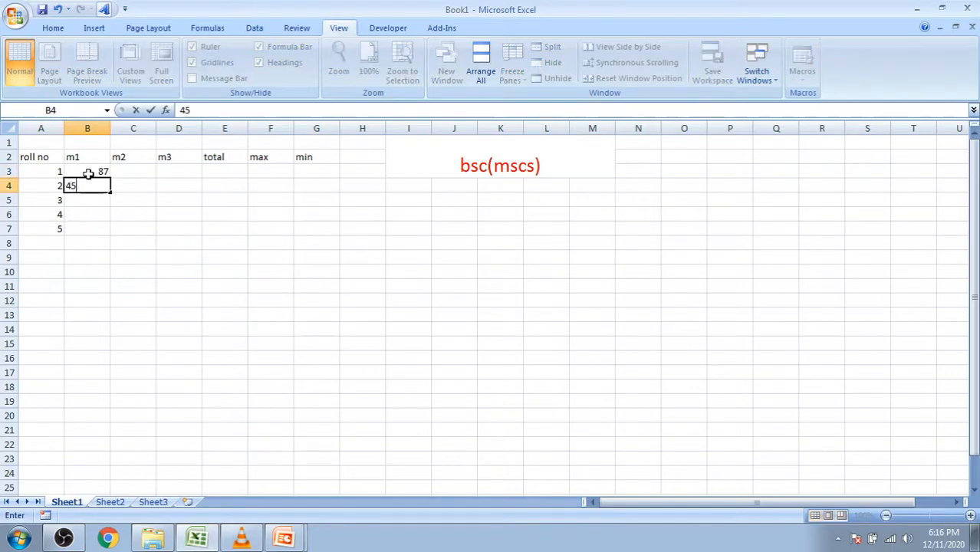
{"action": "key", "text": "Return"}
{"action": "type", "text": "78"}
{"action": "key", "text": "Return"}
{"action": "type", "text": "57"}
{"action": "key", "text": "Return"}
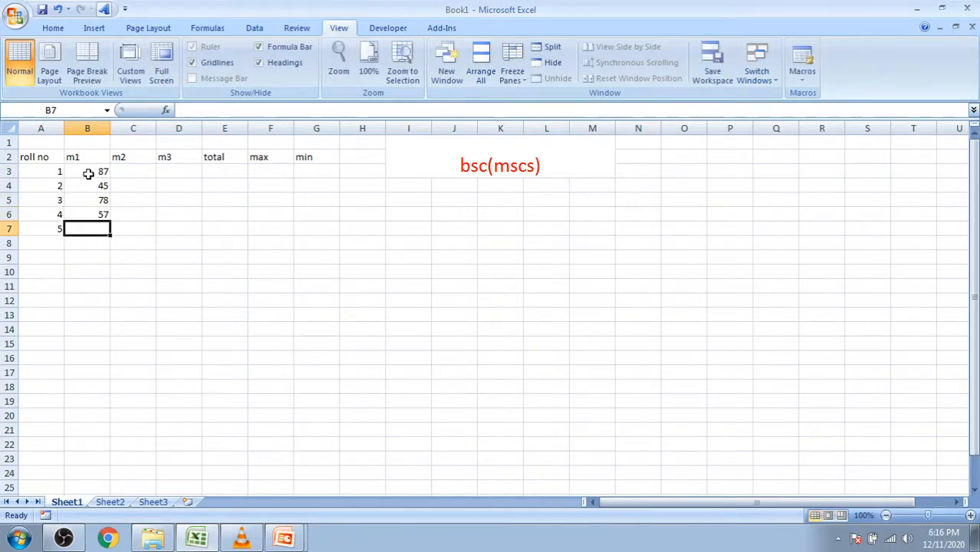
{"action": "type", "text": "87"}
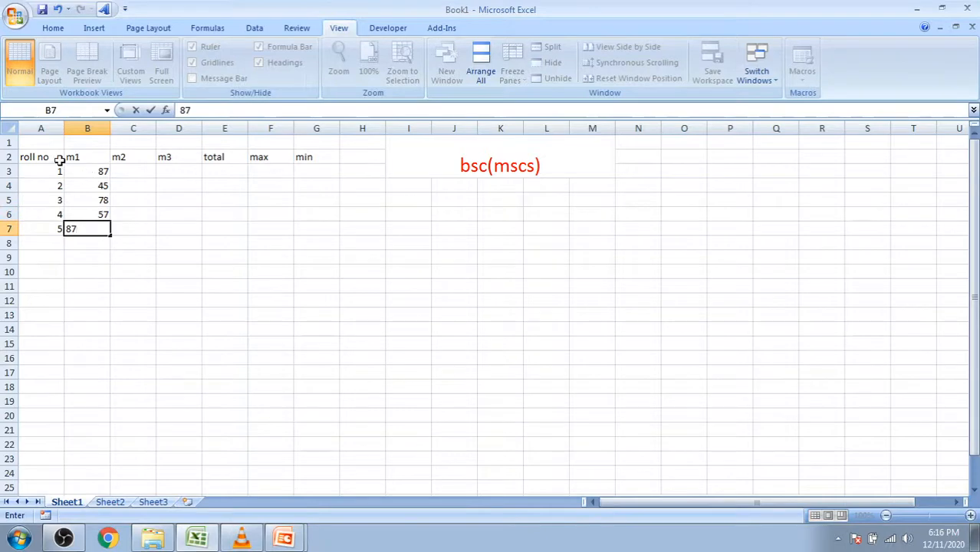
- Enter the m2 marks 78, 48, 78, 57 and 48 for roll numbers 1 to 5 in C3:C7
{"action": "left_click", "coordinate": [133, 172]}
{"action": "type", "text": "78"}
{"action": "key", "text": "Return"}
{"action": "type", "text": "48"}
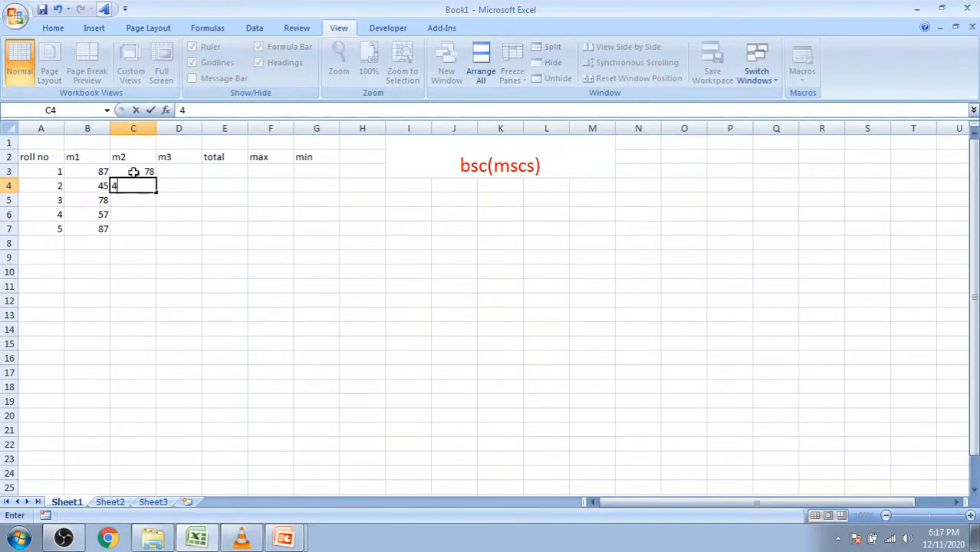
{"action": "key", "text": "Return"}
{"action": "type", "text": "78"}
{"action": "key", "text": "Return"}
{"action": "type", "text": "57"}
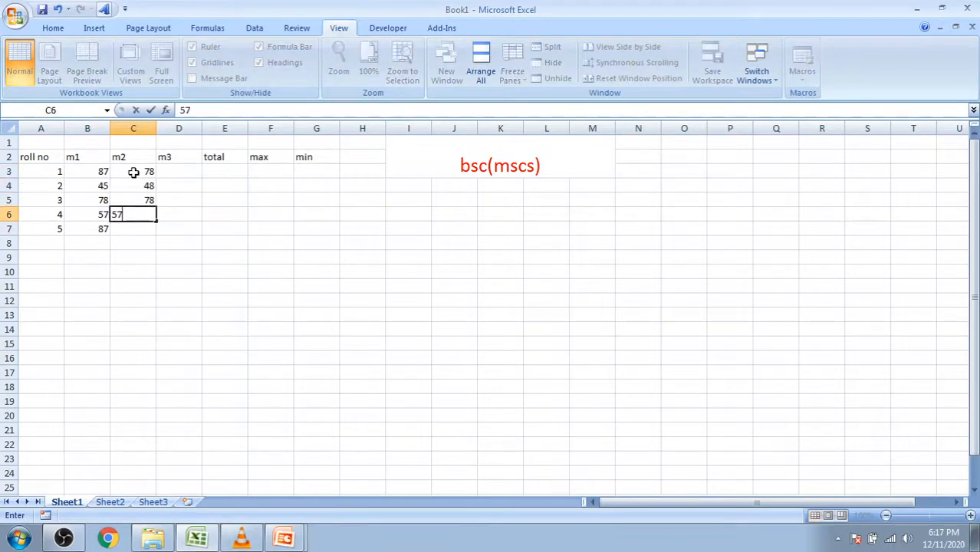
{"action": "key", "text": "Return"}
{"action": "type", "text": "48"}
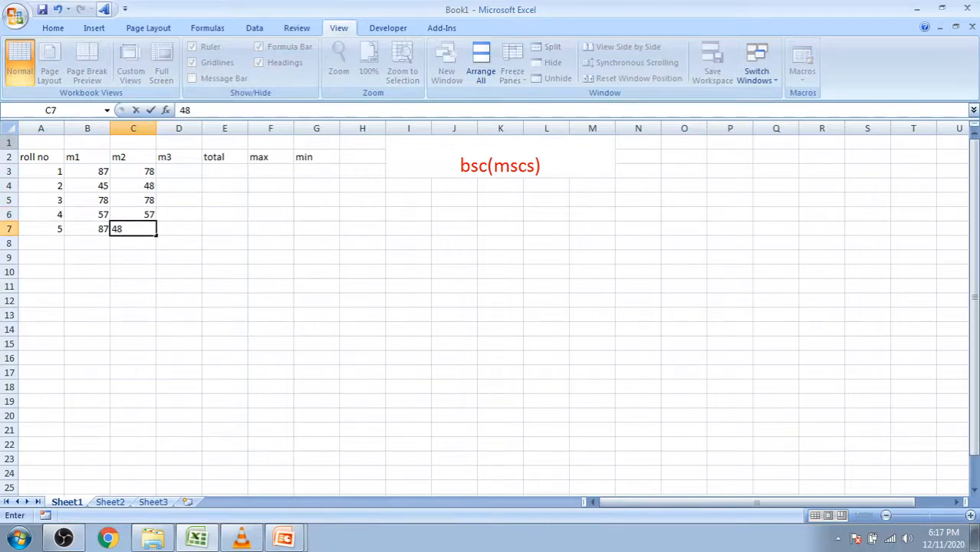
- Enter the m3 marks 78, 57, 84, 87 and 100 for roll numbers 1 to 5 in D3:D7
{"action": "left_click", "coordinate": [177, 172]}
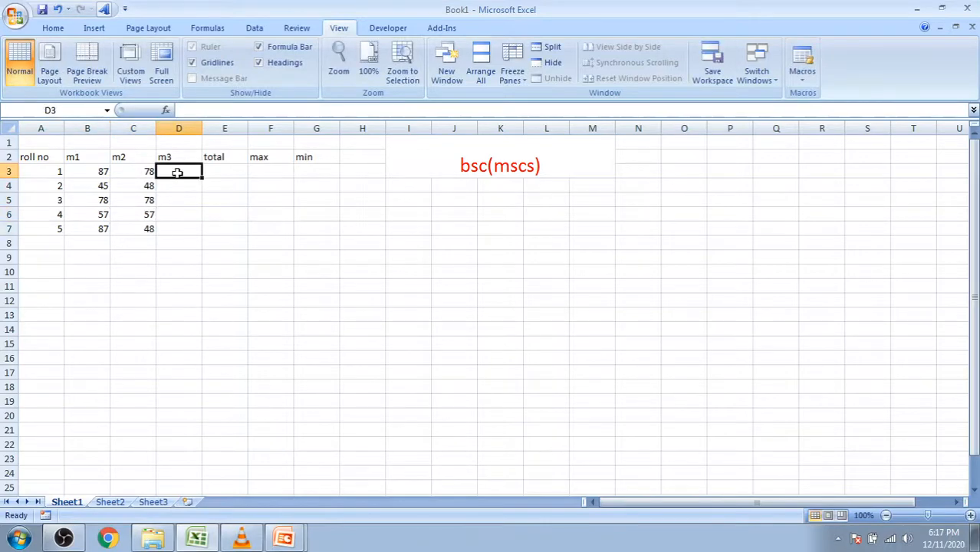
{"action": "type", "text": "78"}
{"action": "key", "text": "Return"}
{"action": "type", "text": "57"}
{"action": "key", "text": "Return"}
{"action": "type", "text": "84"}
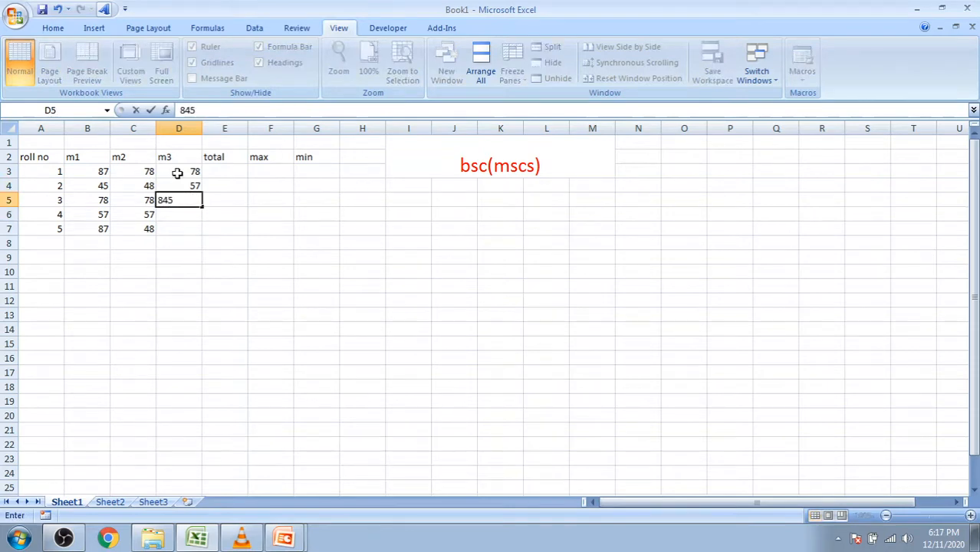
{"action": "key", "text": "Return"}
{"action": "type", "text": "87"}
{"action": "key", "text": "Return"}
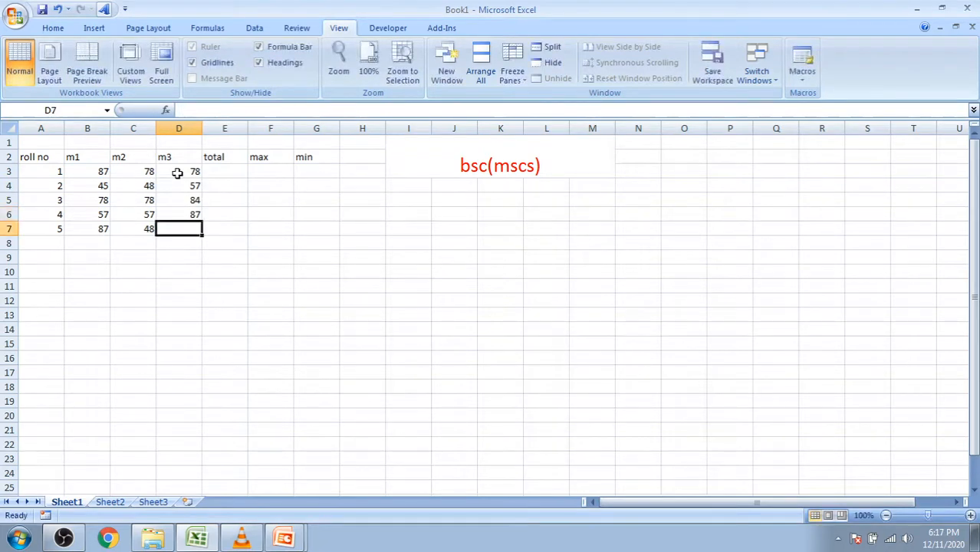
{"action": "type", "text": "100"}
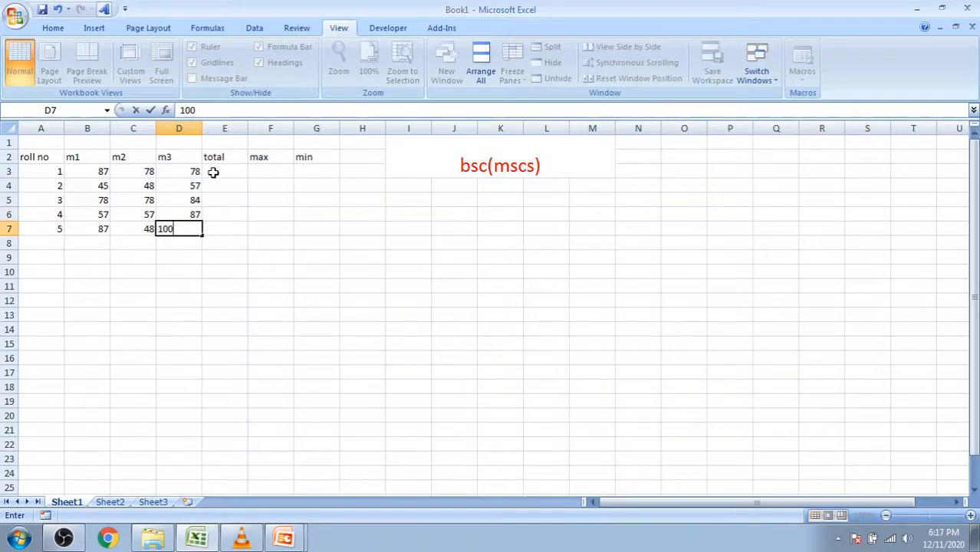
{"action": "left_click", "coordinate": [212, 172]}
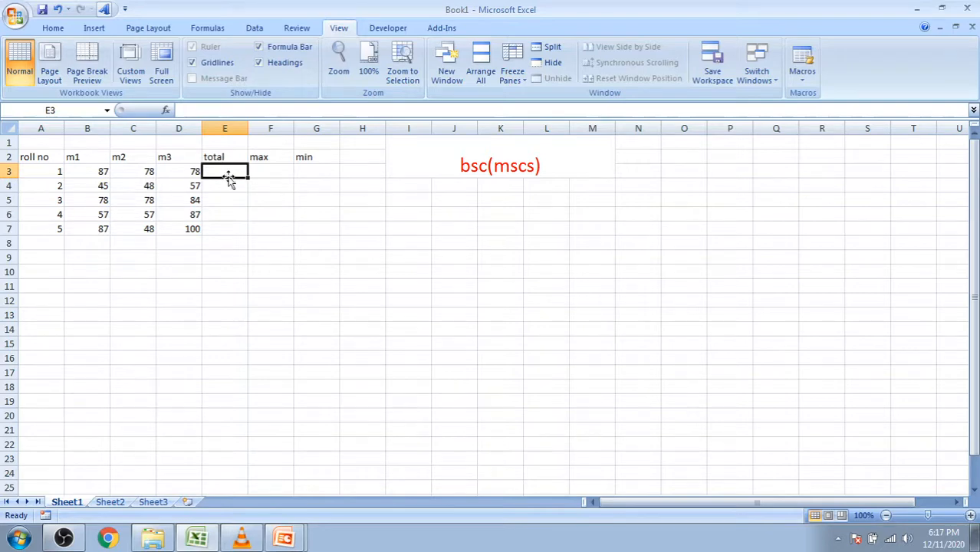
{"action": "left_click", "coordinate": [110, 503]}
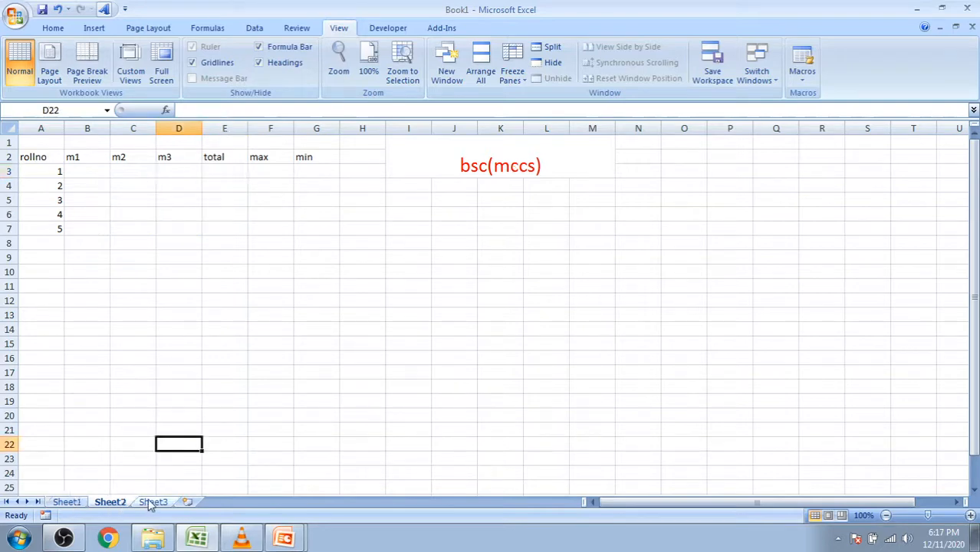
{"action": "left_click", "coordinate": [150, 503]}
{"action": "left_click", "coordinate": [112, 503]}
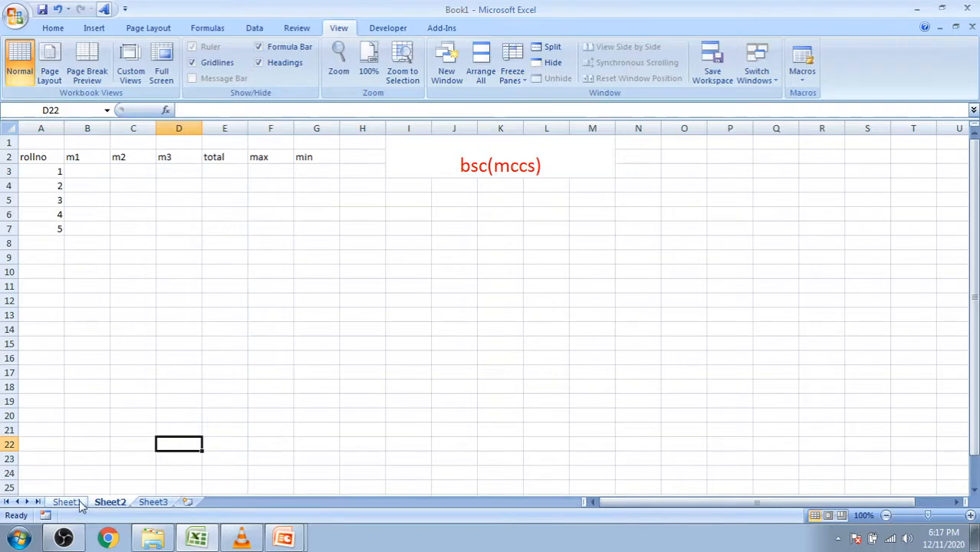
{"action": "left_click", "coordinate": [78, 504]}
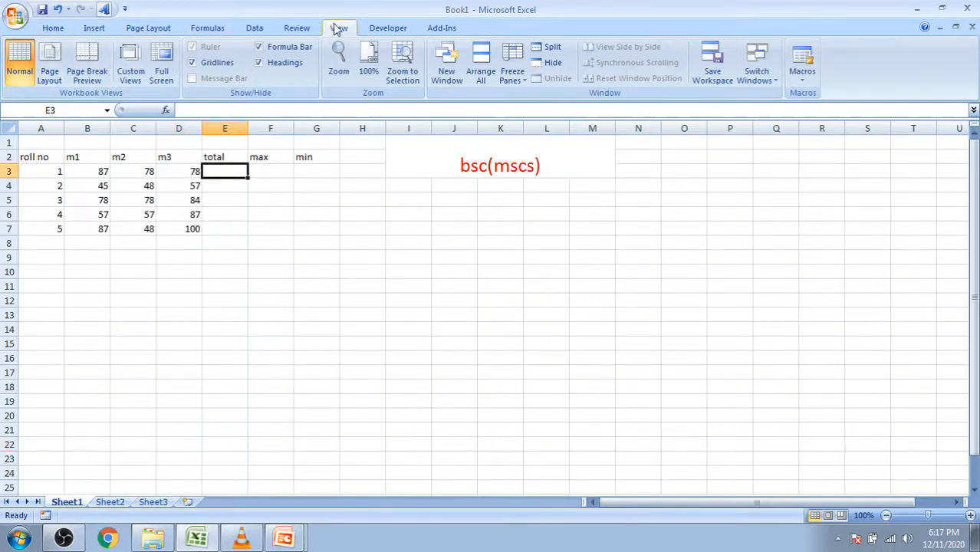
- Start recording a macro named sum with shortcut letter b, stored in This Workbook
{"action": "left_click", "coordinate": [801, 83]}
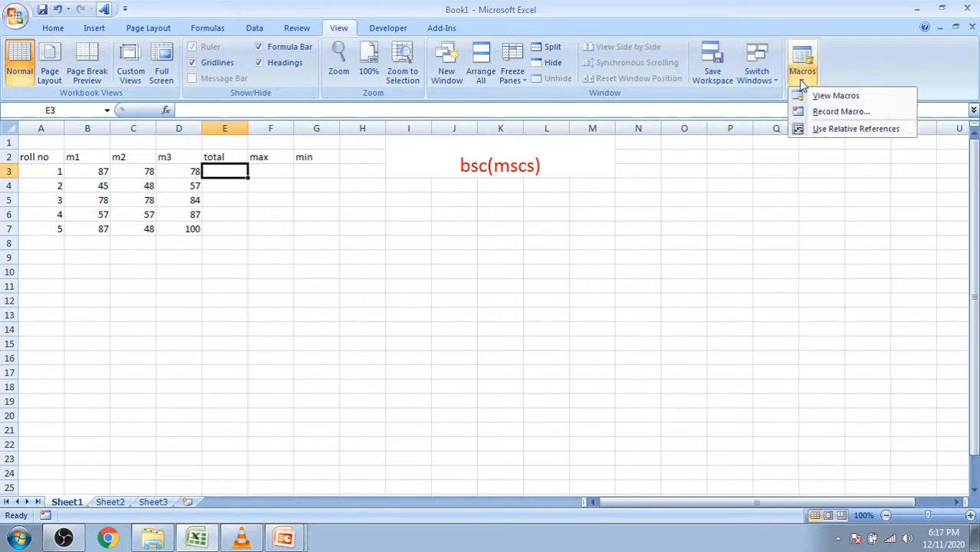
{"action": "left_click", "coordinate": [830, 112]}
{"action": "left_click", "coordinate": [537, 198]}
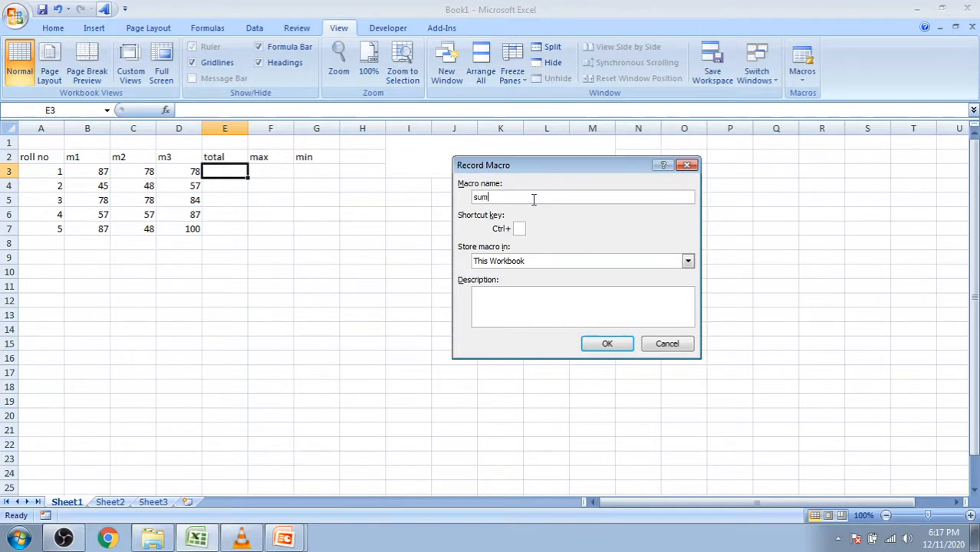
{"action": "left_click", "coordinate": [520, 229]}
{"action": "left_click", "coordinate": [607, 343]}
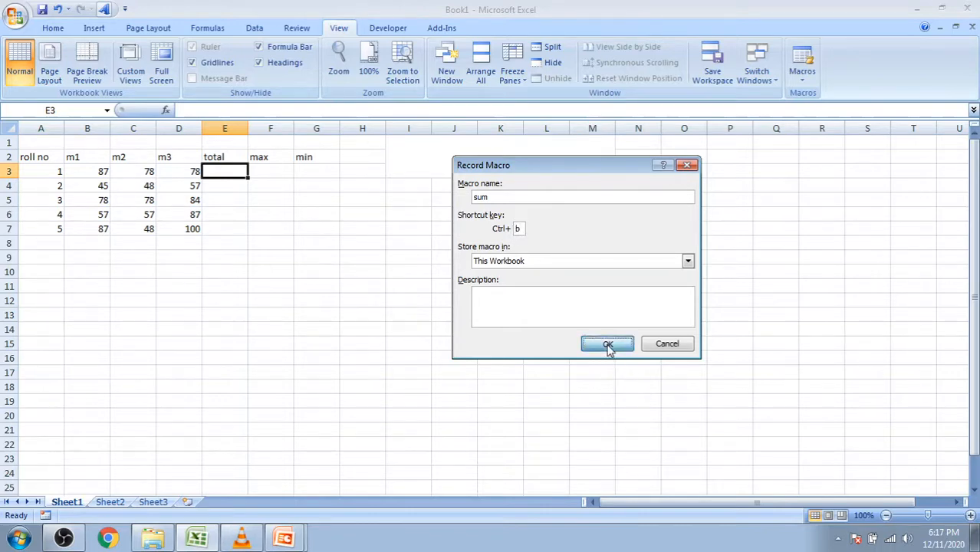
- Calculate the total for roll number 1 in E3 with the formula =sum(B3:D3)
{"action": "double_click", "coordinate": [223, 172]}
{"action": "type", "text": "="}
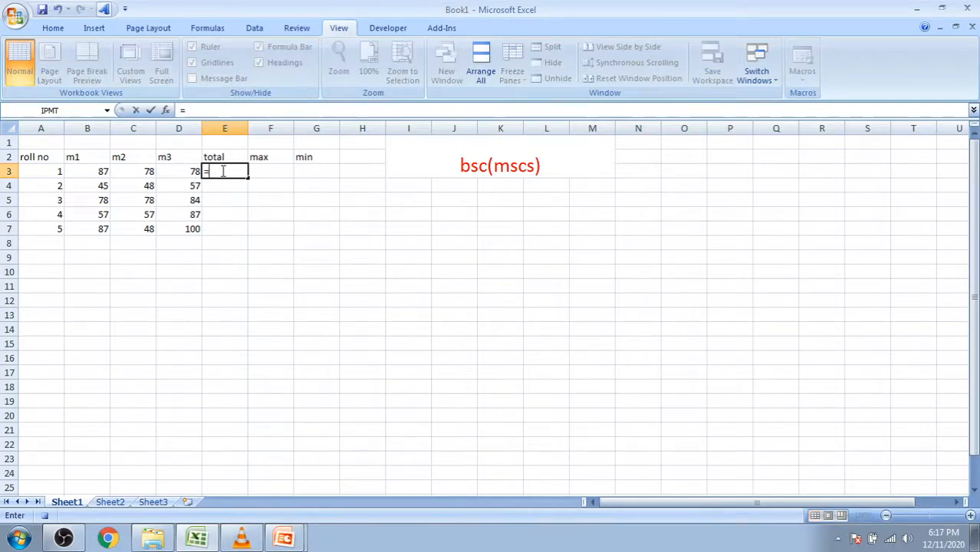
{"action": "type", "text": "sum"}
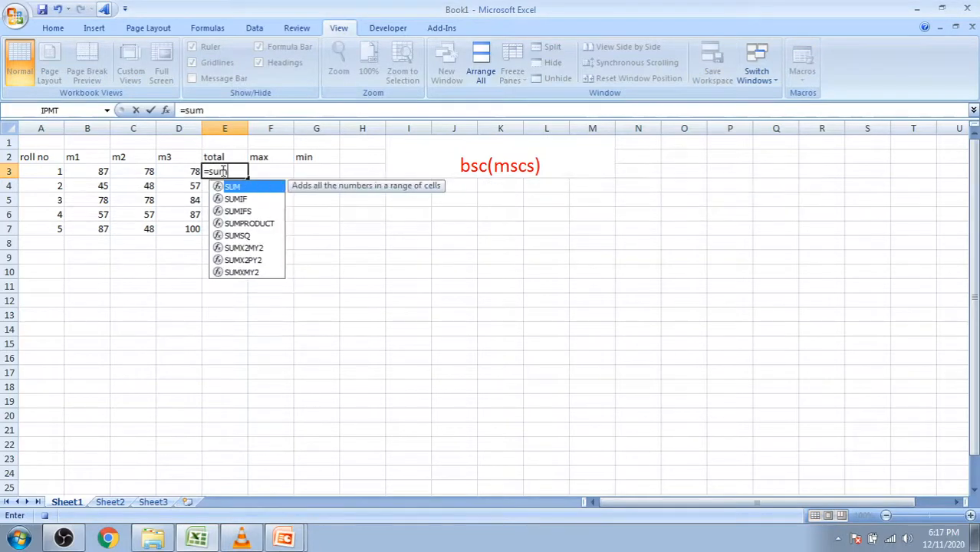
{"action": "type", "text": "("}
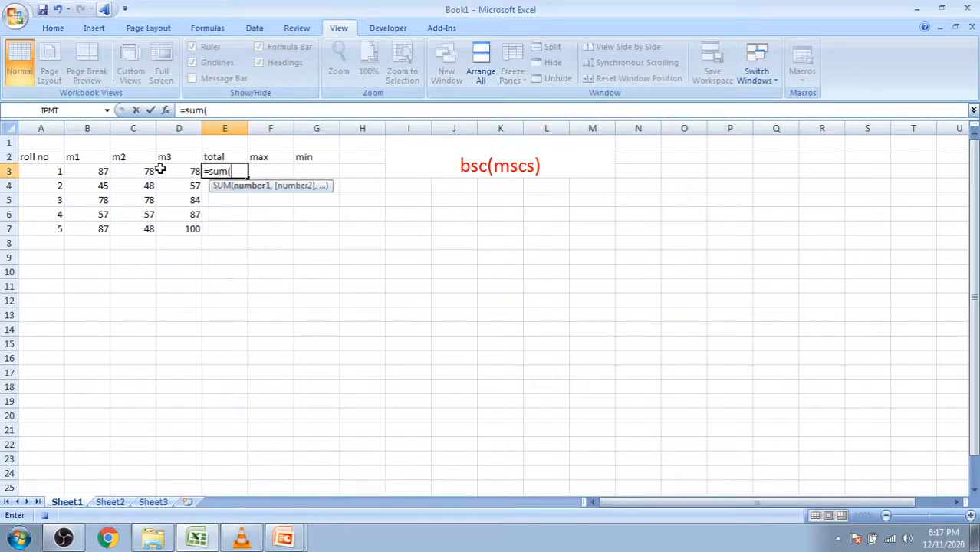
{"action": "left_click_drag", "start_coordinate": [92, 173], "coordinate": [191, 171]}
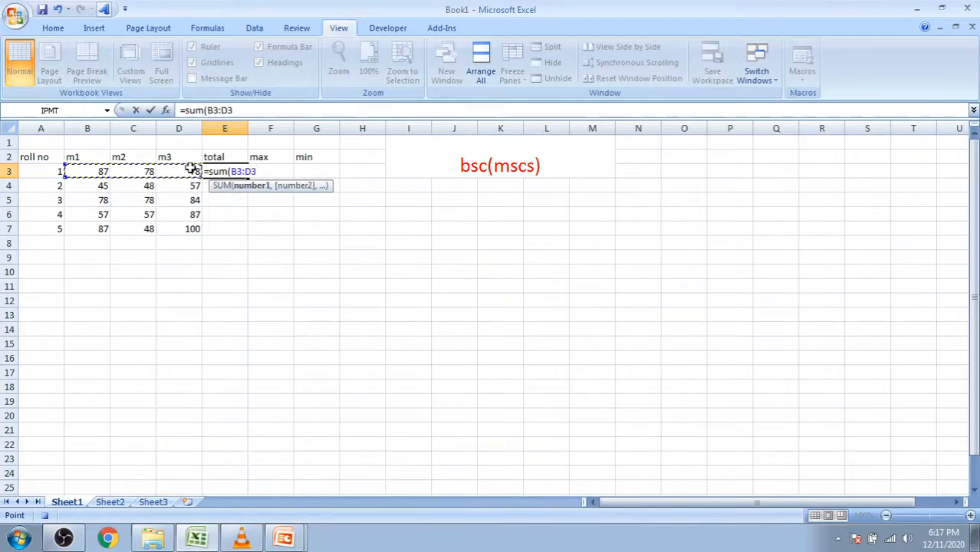
{"action": "type", "text": ")"}
{"action": "key", "text": "Return"}
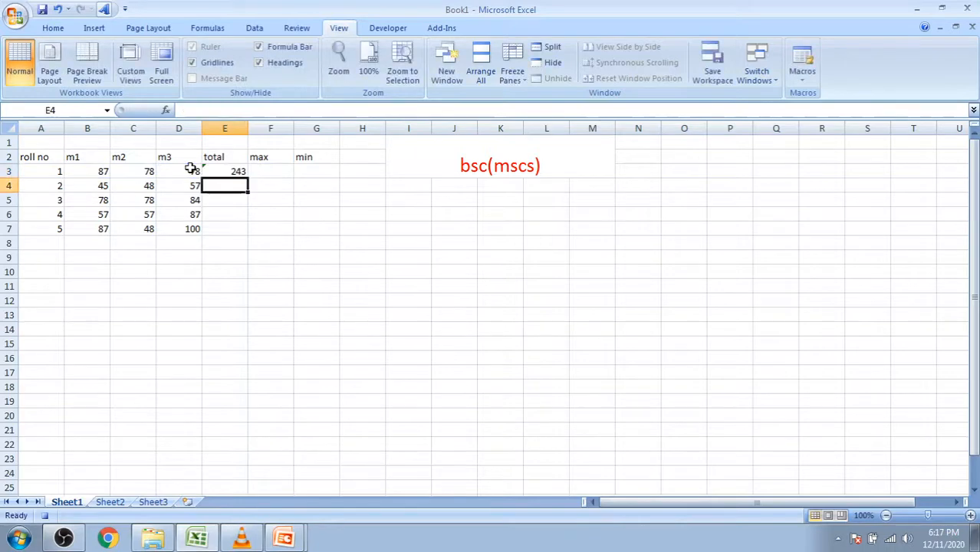
- Stop the macro recording and fill the total formula from E3 down to E7
{"action": "left_click", "coordinate": [803, 80]}
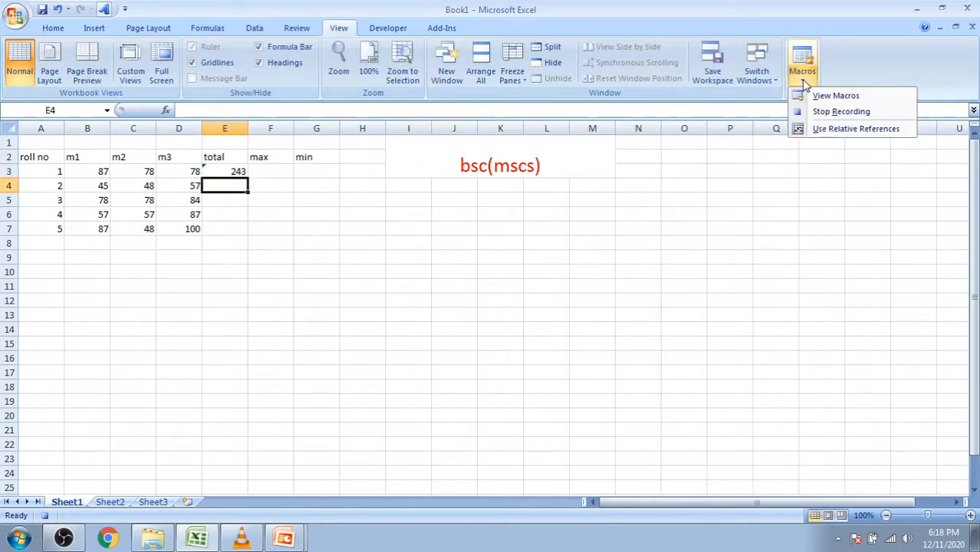
{"action": "left_click", "coordinate": [825, 112]}
{"action": "left_click", "coordinate": [232, 171]}
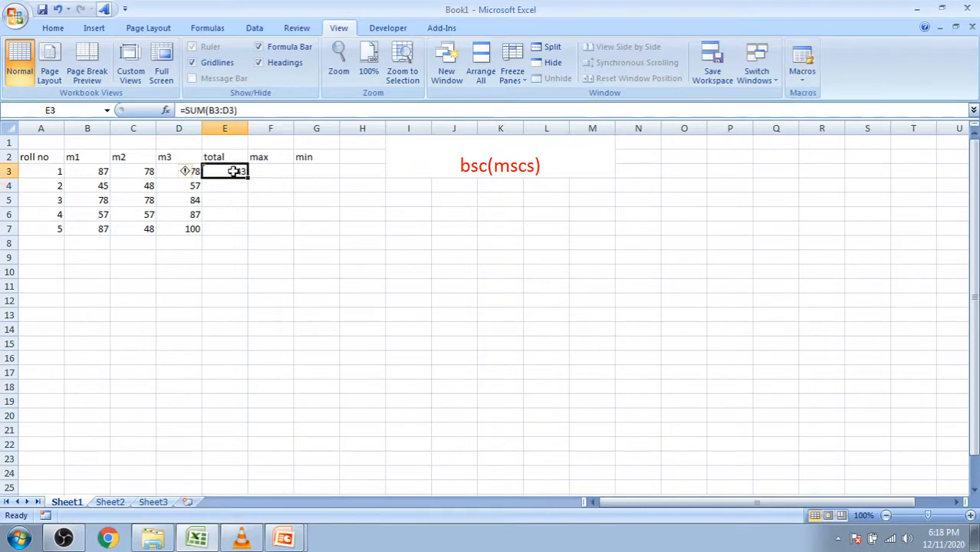
{"action": "left_click_drag", "start_coordinate": [247, 178], "coordinate": [254, 233]}
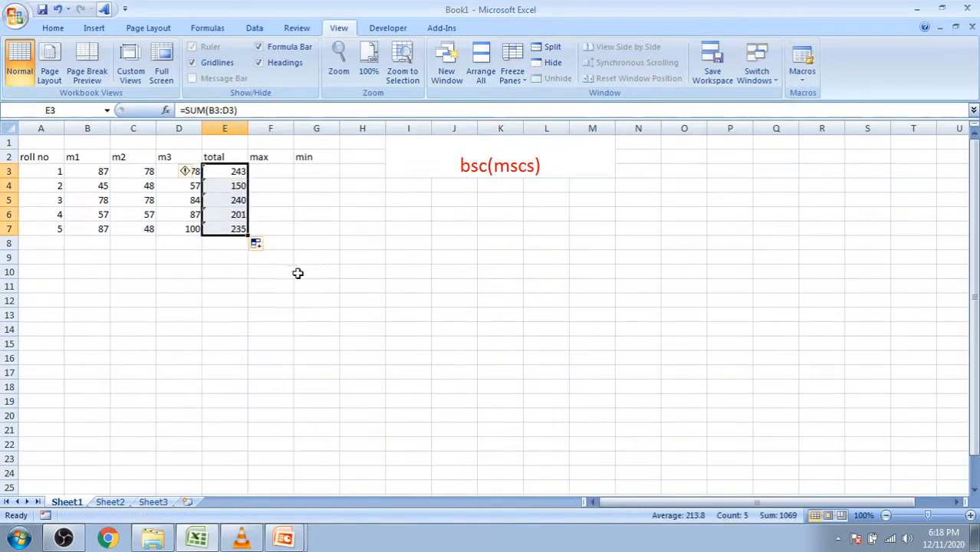
- With F3 selected, start recording a macro under the default name Macro10 with shortcut letter i, stored in This Workbook
{"action": "left_click", "coordinate": [280, 172]}
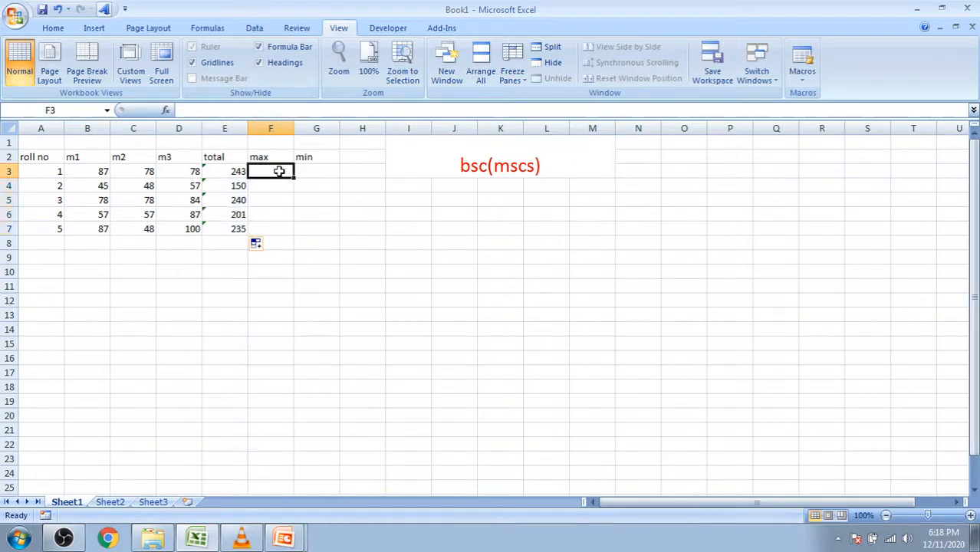
{"action": "left_click", "coordinate": [804, 77]}
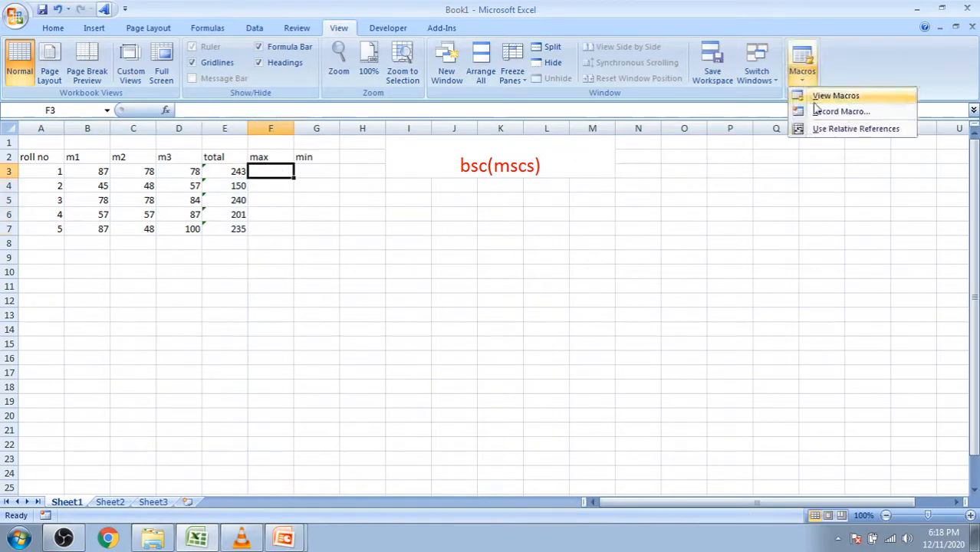
{"action": "left_click", "coordinate": [817, 112]}
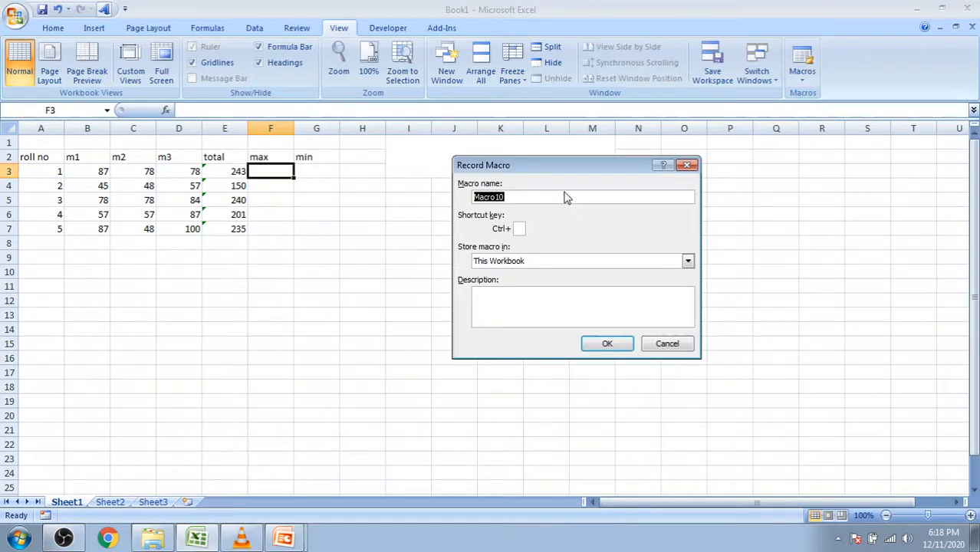
{"action": "left_click", "coordinate": [519, 228]}
{"action": "left_click", "coordinate": [602, 343]}
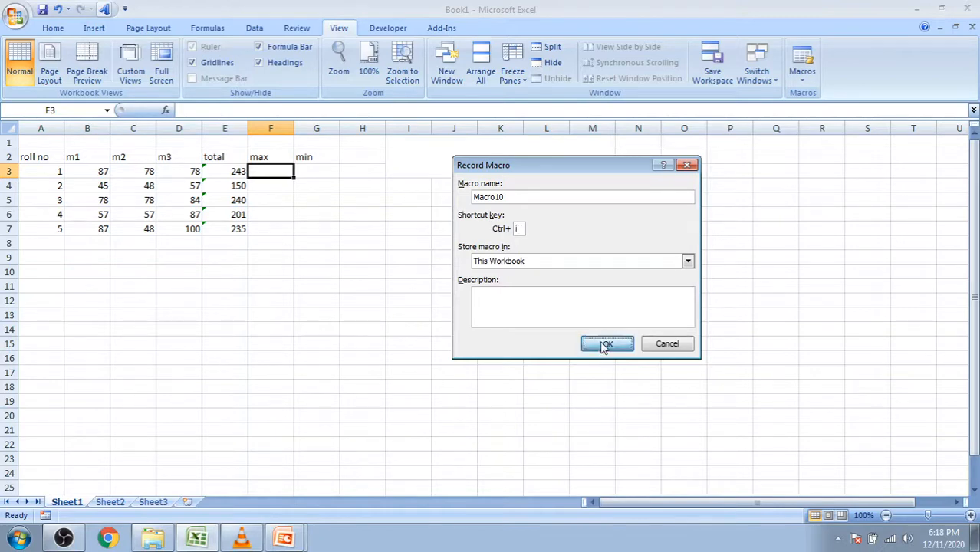
- Calculate the highest mark for roll number 1 in F3 with the formula =max(B3:D3)
{"action": "double_click", "coordinate": [263, 171]}
{"action": "type", "text": "="}
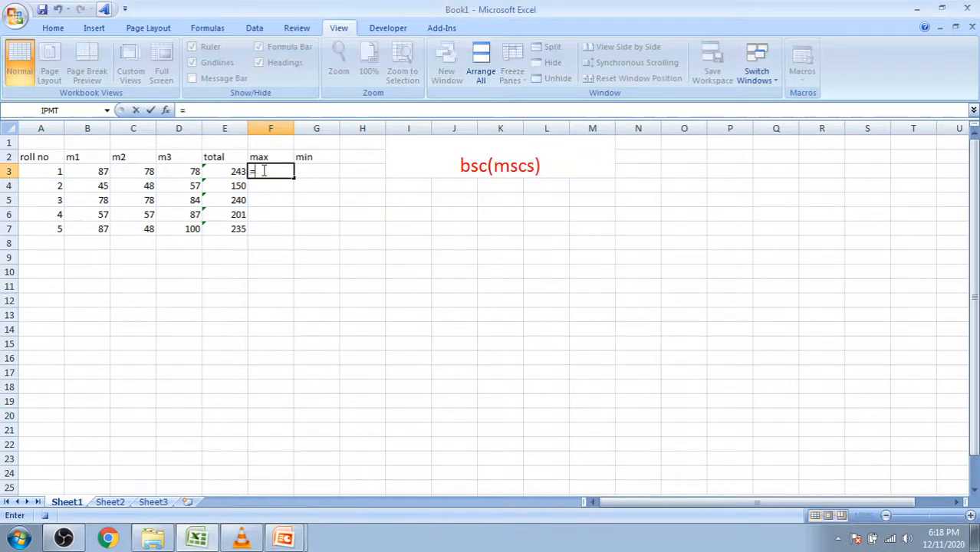
{"action": "type", "text": "max"}
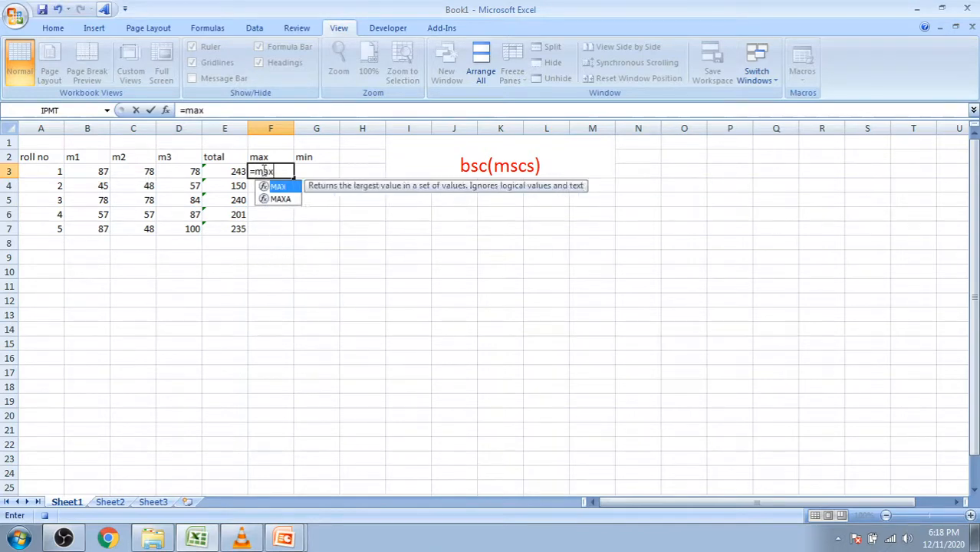
{"action": "type", "text": "("}
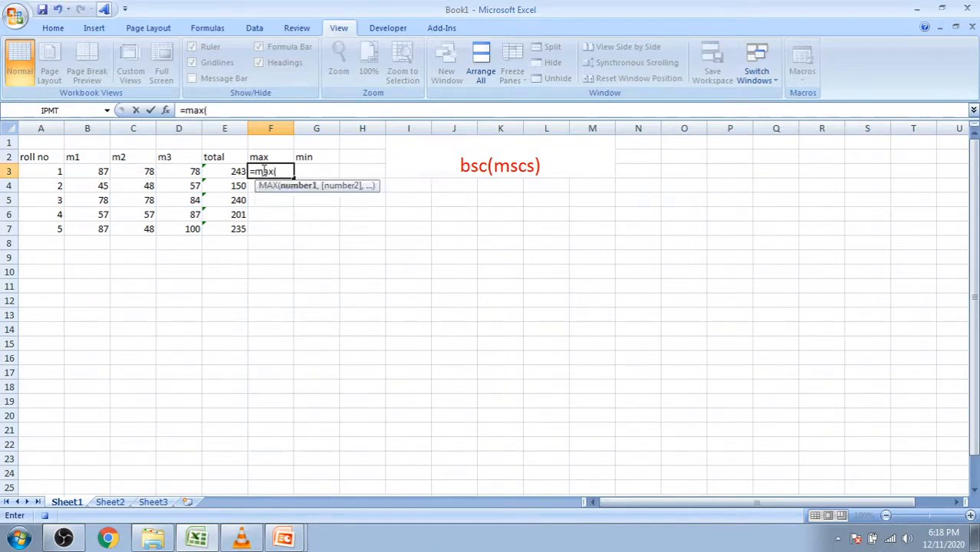
{"action": "left_click_drag", "start_coordinate": [102, 171], "coordinate": [188, 170]}
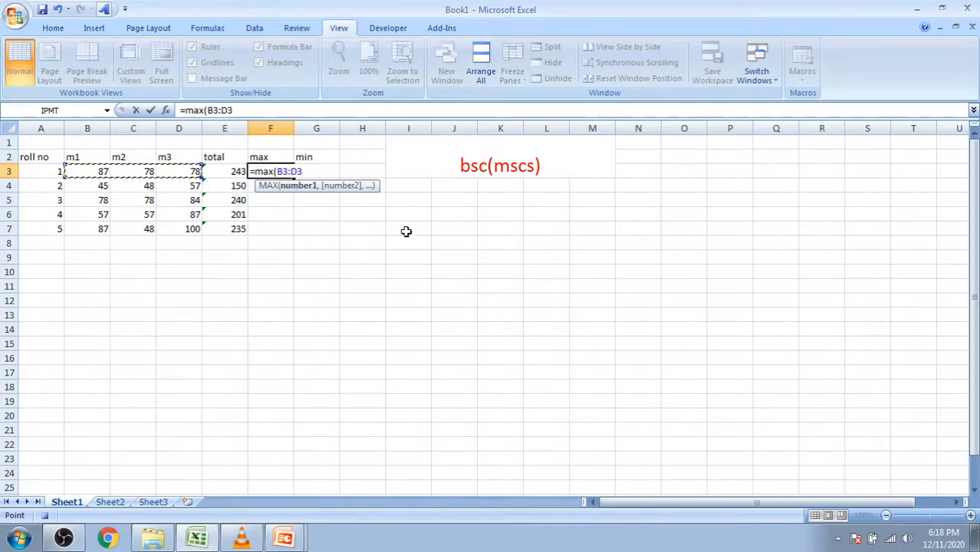
{"action": "type", "text": ")"}
{"action": "key", "text": "Return"}
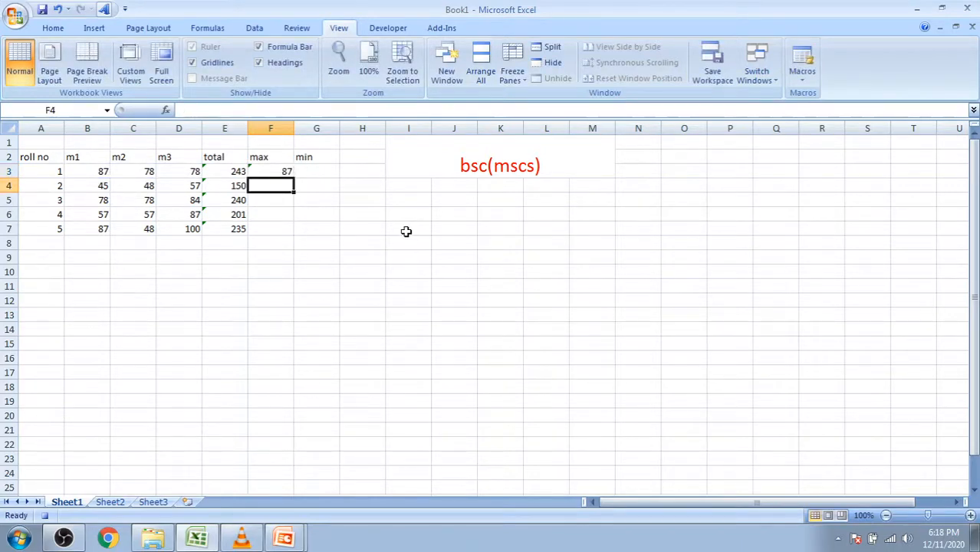
- Stop the macro recording and fill the max formula from F3 down to F7
{"action": "left_click", "coordinate": [803, 77]}
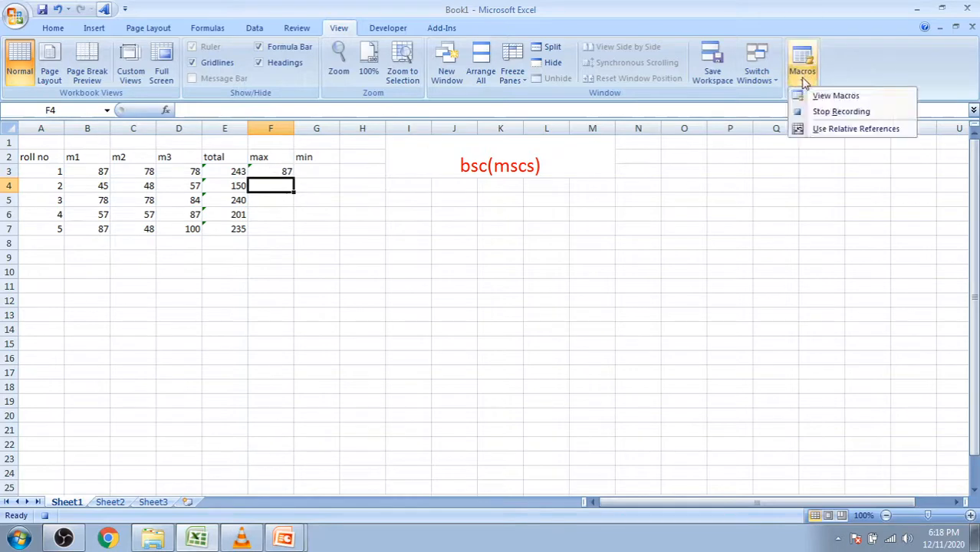
{"action": "left_click", "coordinate": [821, 111]}
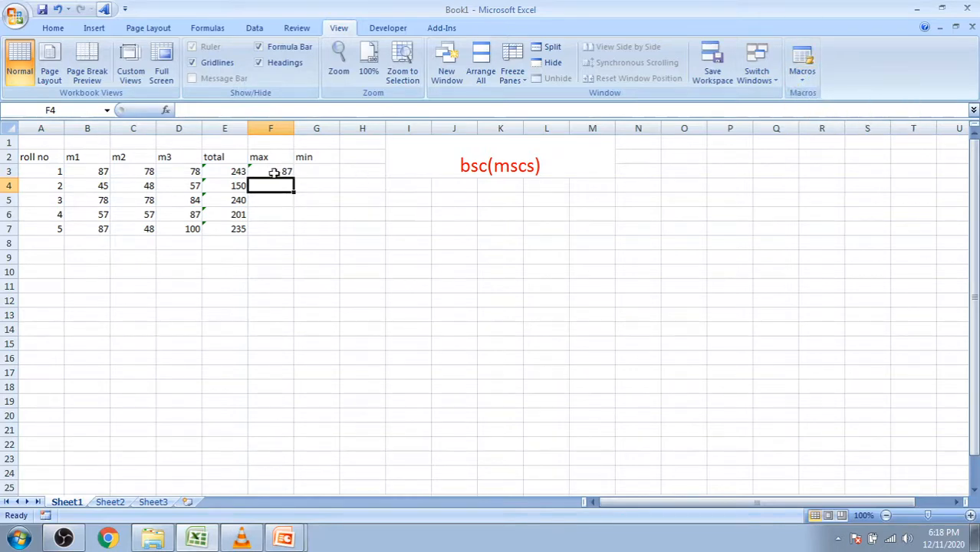
{"action": "left_click", "coordinate": [274, 173]}
{"action": "left_click_drag", "start_coordinate": [293, 179], "coordinate": [307, 234]}
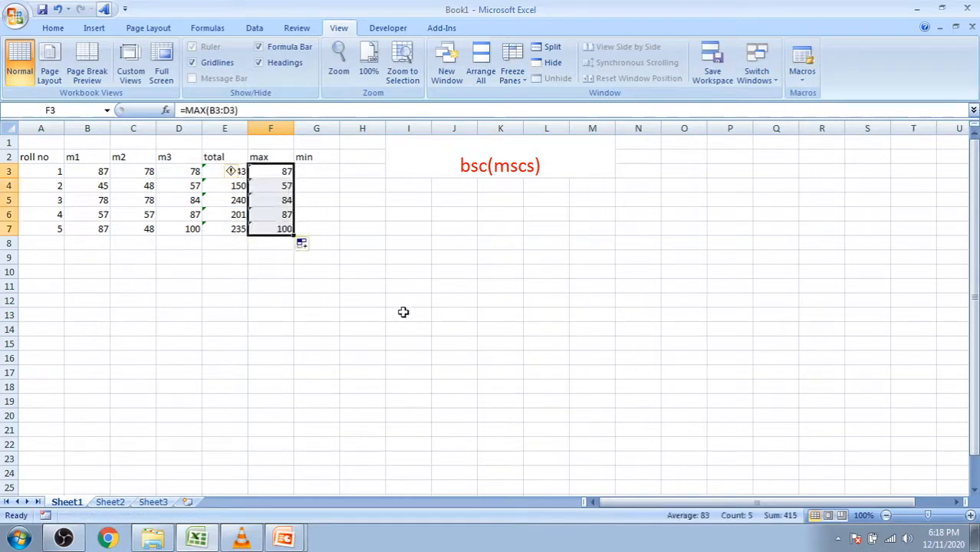
- With G3 selected, start recording a macro under the default name Macro11 with a shortcut letter, stored in This Workbook
{"action": "left_click", "coordinate": [317, 175]}
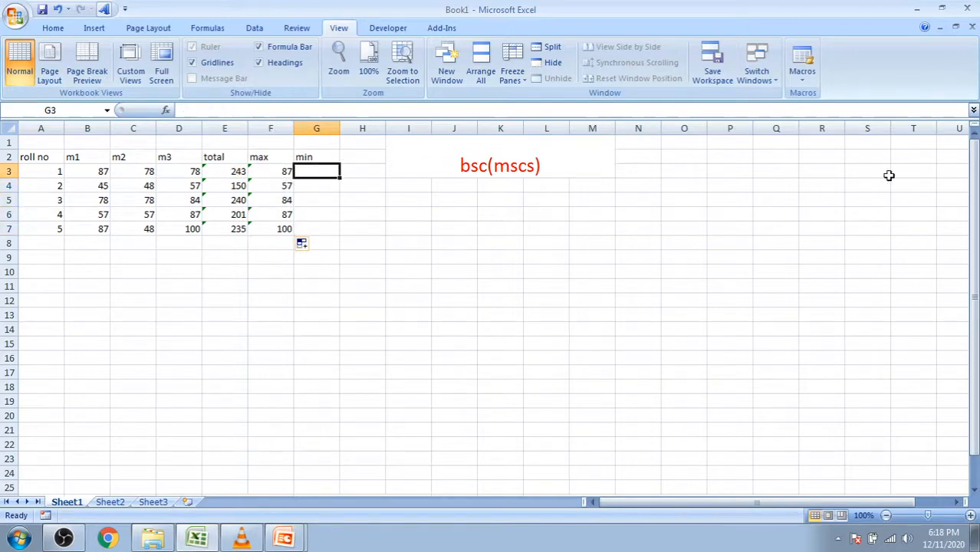
{"action": "left_click", "coordinate": [806, 85]}
{"action": "left_click", "coordinate": [822, 115]}
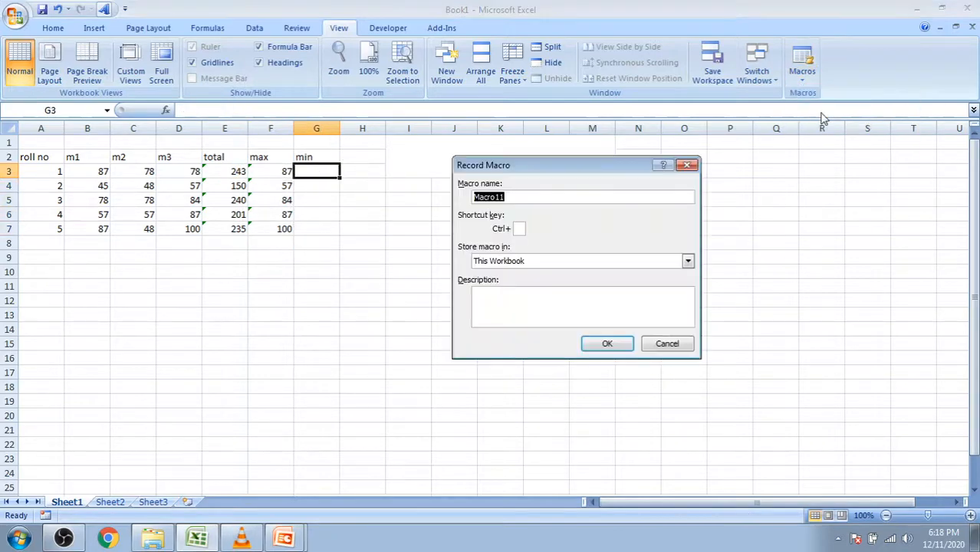
{"action": "left_click", "coordinate": [519, 229]}
{"action": "left_click", "coordinate": [604, 342]}
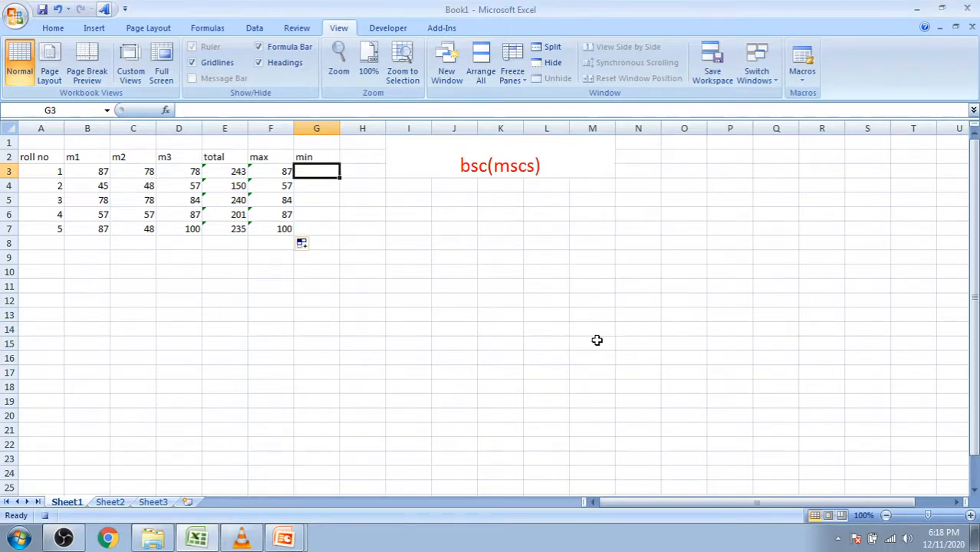
- Calculate the lowest mark for roll number 1 in G3 with the formula =min(B3:D3)
{"action": "double_click", "coordinate": [325, 172]}
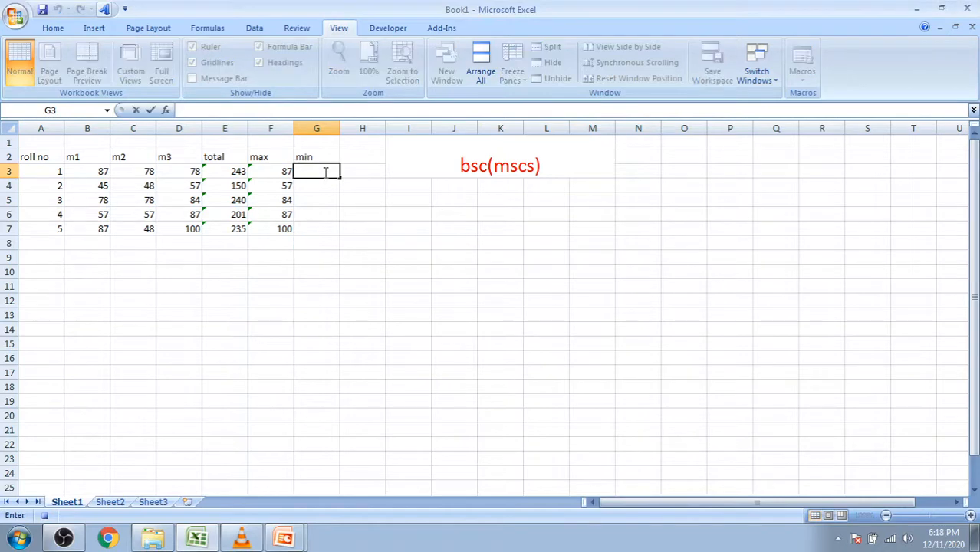
{"action": "type", "text": "=min"}
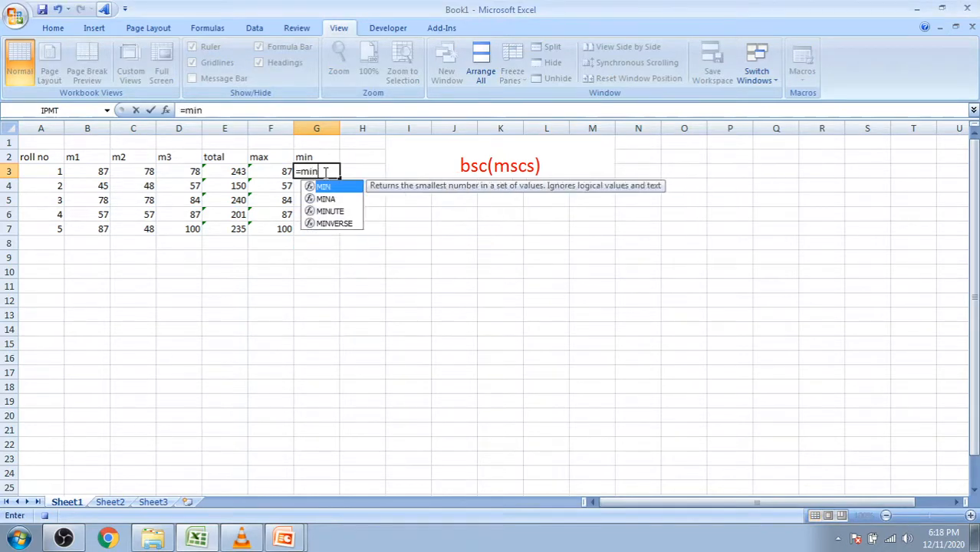
{"action": "type", "text": "("}
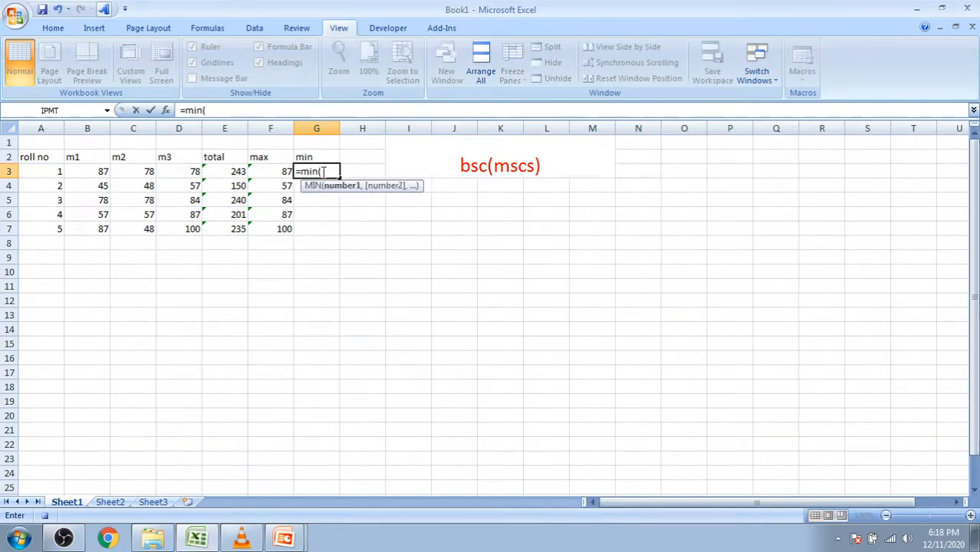
{"action": "left_click_drag", "start_coordinate": [108, 173], "coordinate": [173, 172]}
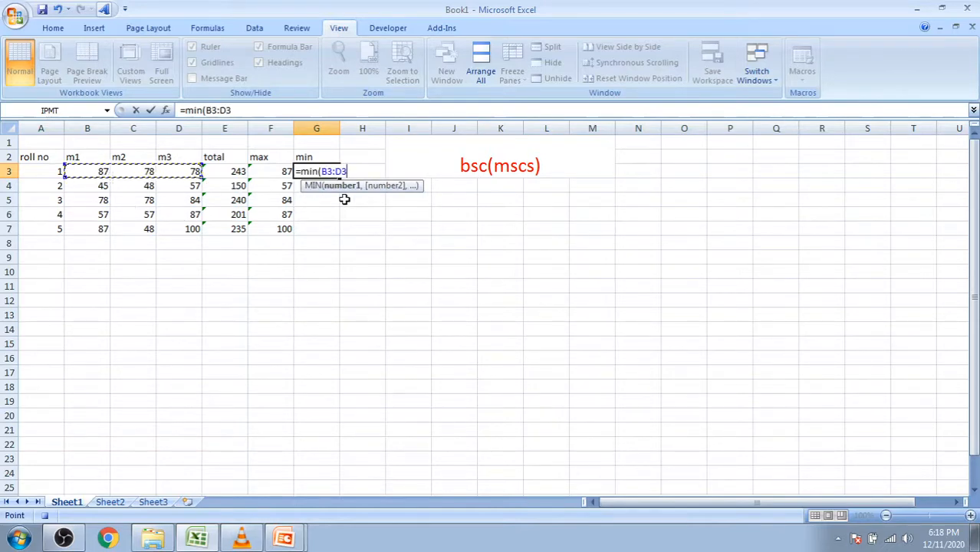
{"action": "type", "text": ")"}
{"action": "key", "text": "Return"}
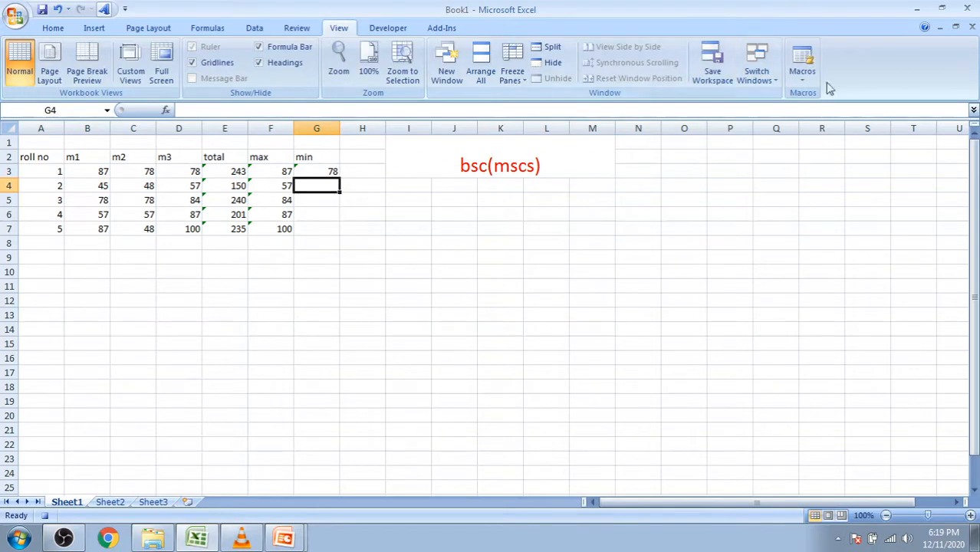
- Stop the macro recording and fill the min formula from G3 down to G7
{"action": "left_click", "coordinate": [803, 81]}
{"action": "left_click", "coordinate": [834, 113]}
{"action": "left_click", "coordinate": [326, 170]}
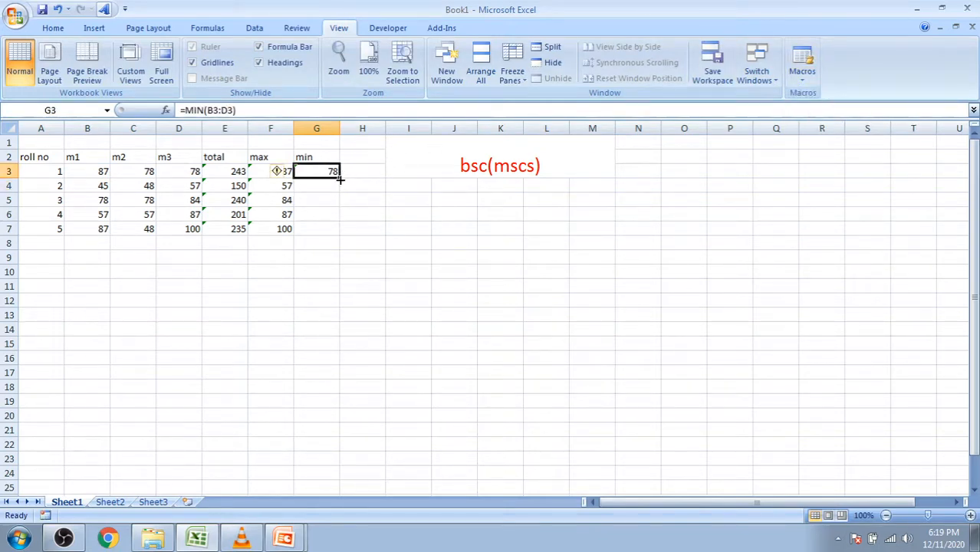
{"action": "left_click_drag", "start_coordinate": [340, 178], "coordinate": [344, 234]}
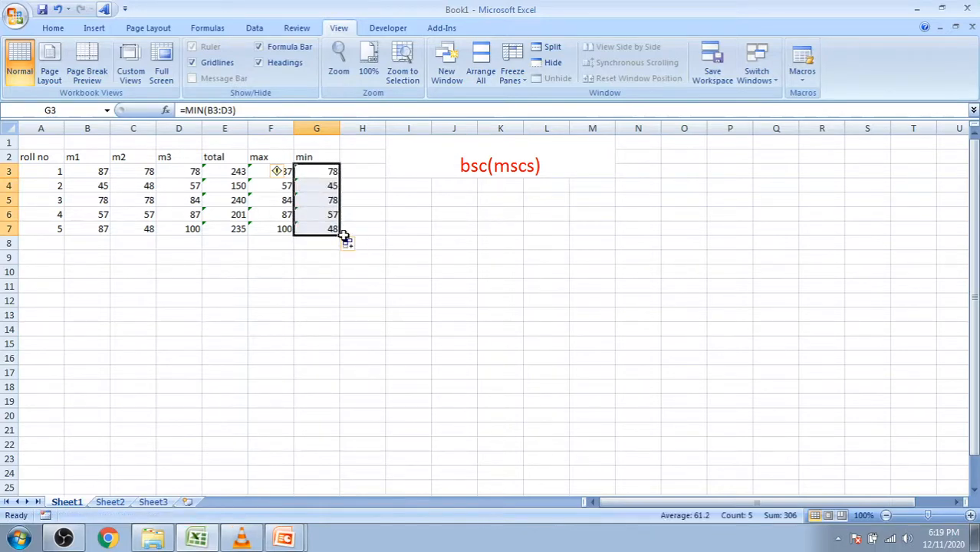
- On Sheet2, enter the m1 marks 78, 78, 95, 85 and 45 in B3 to B7
{"action": "left_click", "coordinate": [110, 505]}
{"action": "left_click", "coordinate": [83, 172]}
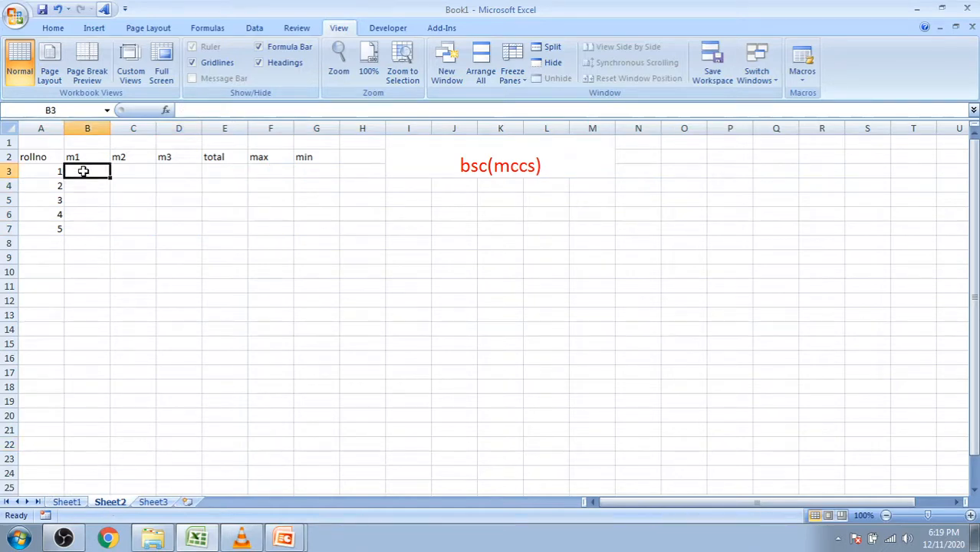
{"action": "type", "text": "78"}
{"action": "key", "text": "Return"}
{"action": "type", "text": "5784"}
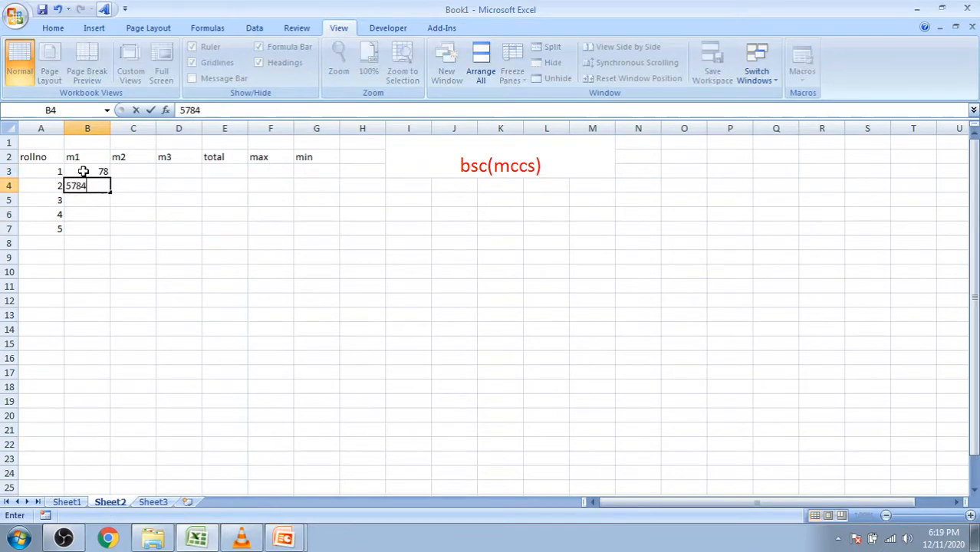
{"action": "key", "text": "Return"}
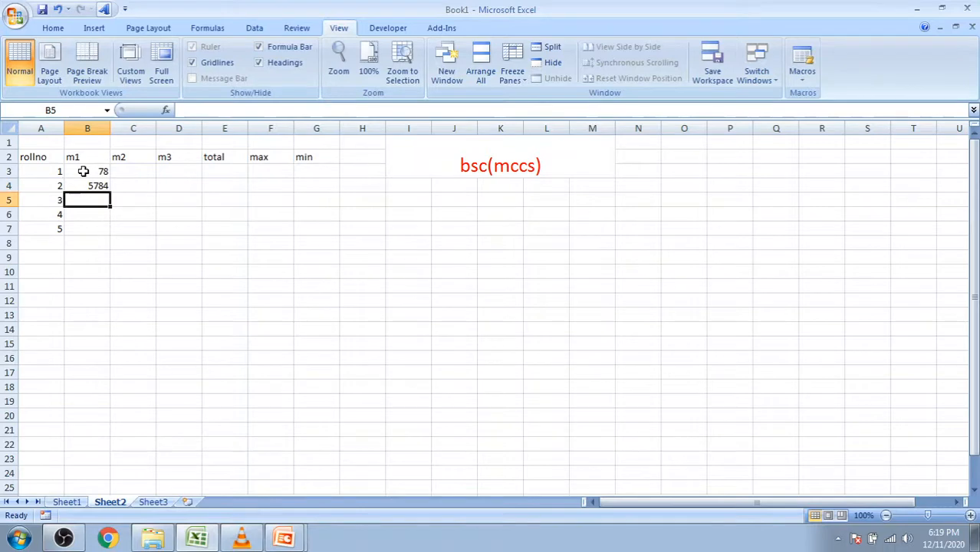
{"action": "key", "text": "Up"}
{"action": "type", "text": "78"}
{"action": "key", "text": "Return"}
{"action": "type", "text": "95"}
{"action": "key", "text": "Return"}
{"action": "type", "text": "85"}
{"action": "key", "text": "Return"}
{"action": "type", "text": "45"}
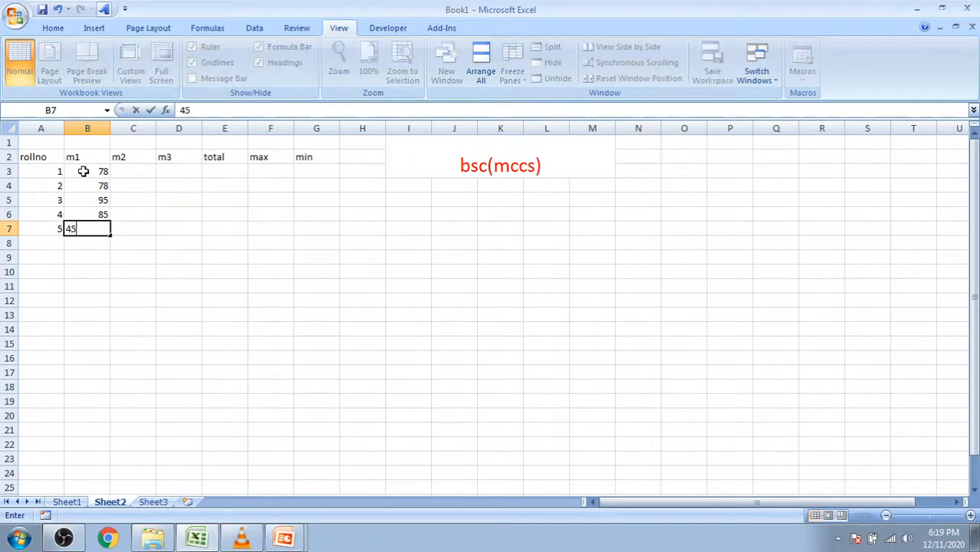
{"action": "key", "text": "Return"}
- Enter the m2 marks 48, 75, 78, 57 and 87 in C3 to C7 of Sheet2
{"action": "left_click", "coordinate": [142, 175]}
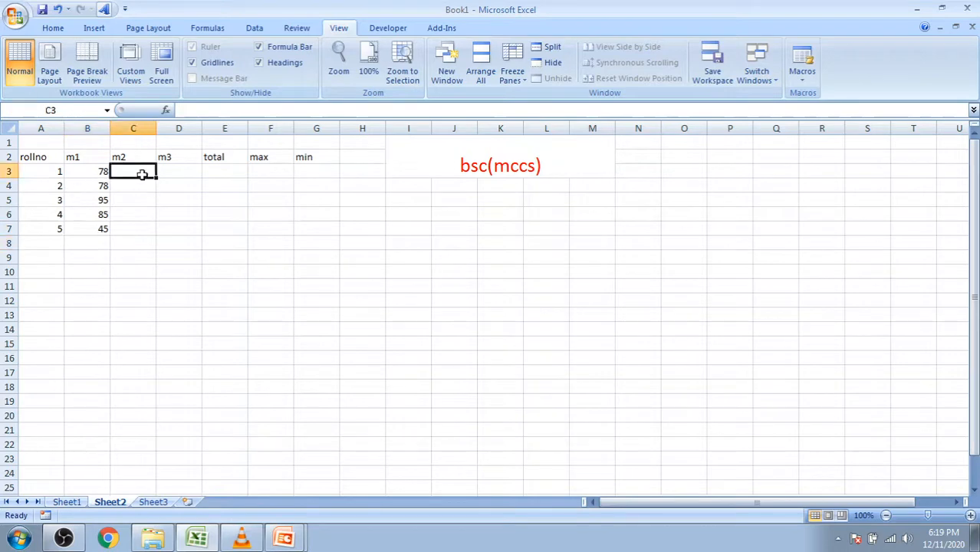
{"action": "type", "text": "48"}
{"action": "key", "text": "Return"}
{"action": "type", "text": "75"}
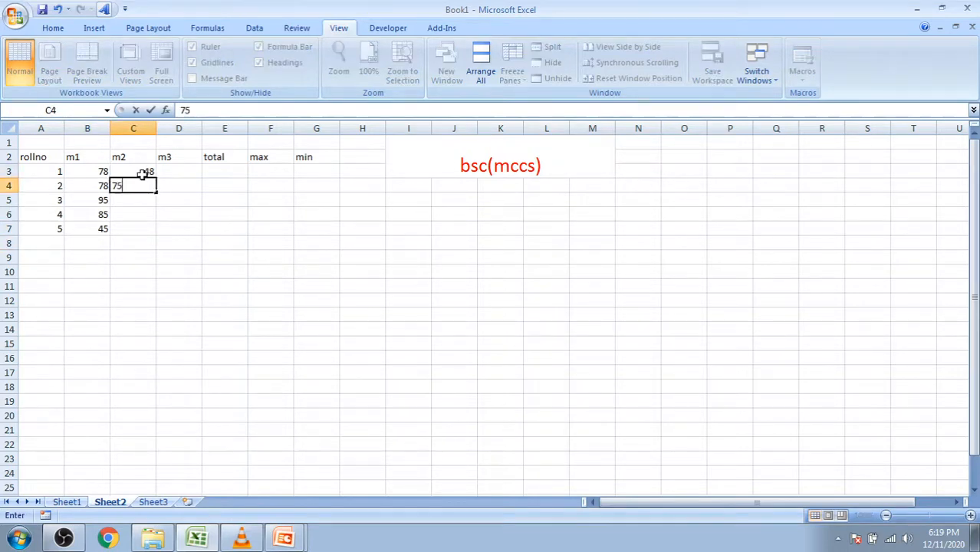
{"action": "key", "text": "Return"}
{"action": "type", "text": "78"}
{"action": "key", "text": "Return"}
{"action": "type", "text": "57"}
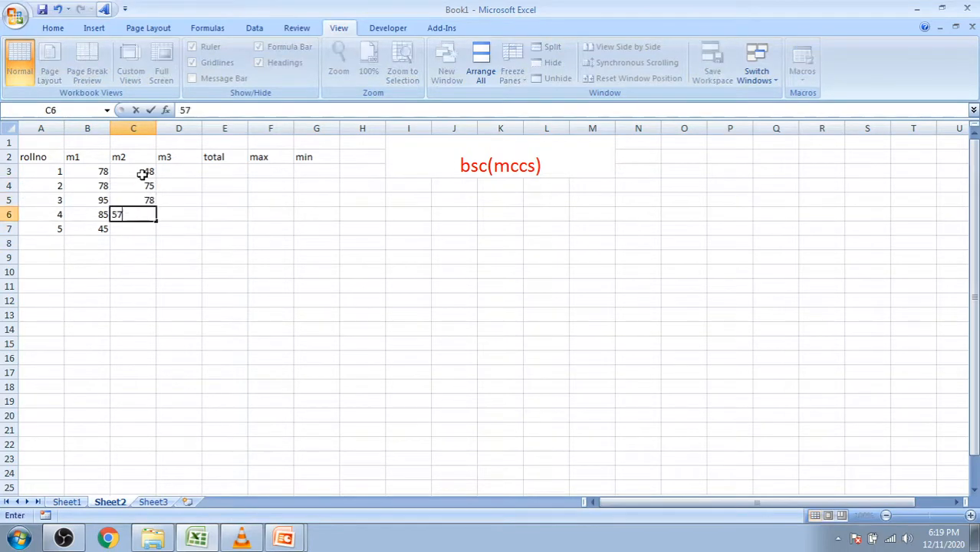
{"action": "key", "text": "Return"}
{"action": "type", "text": "87"}
{"action": "key", "text": "Return"}
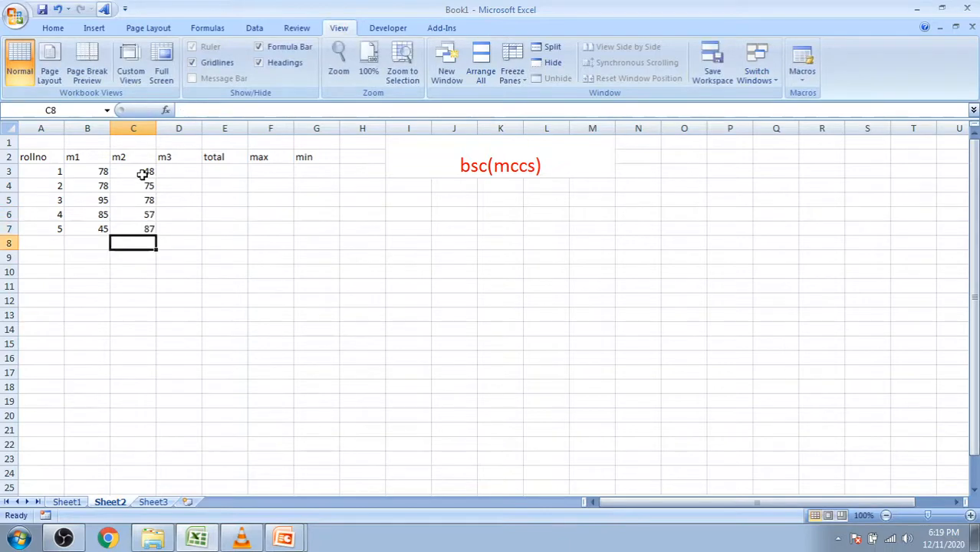
- Enter the m3 marks 78, 57, 84, 57 and 85 in D3 to D7 of Sheet2
{"action": "left_click", "coordinate": [165, 171]}
{"action": "type", "text": "78"}
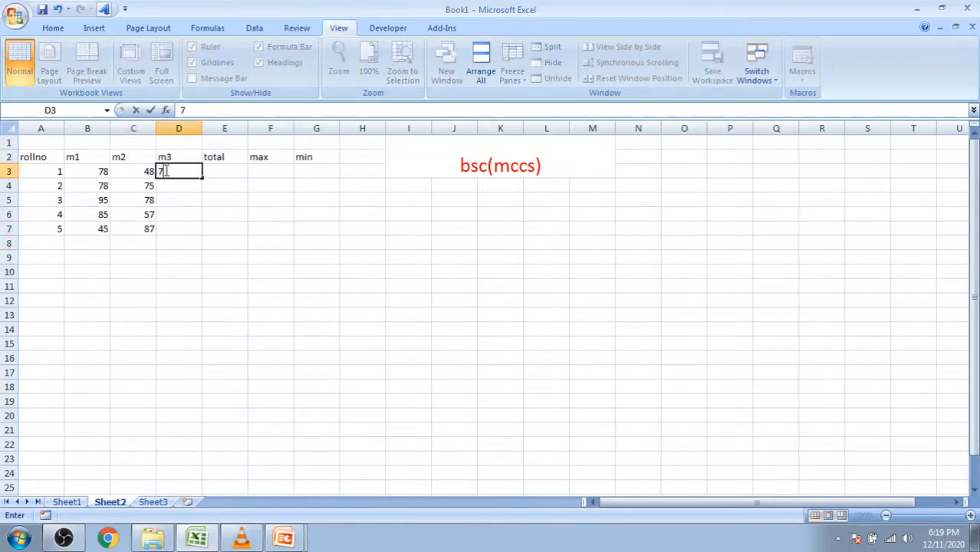
{"action": "key", "text": "Return"}
{"action": "type", "text": "57"}
{"action": "key", "text": "Return"}
{"action": "type", "text": "84"}
{"action": "key", "text": "Return"}
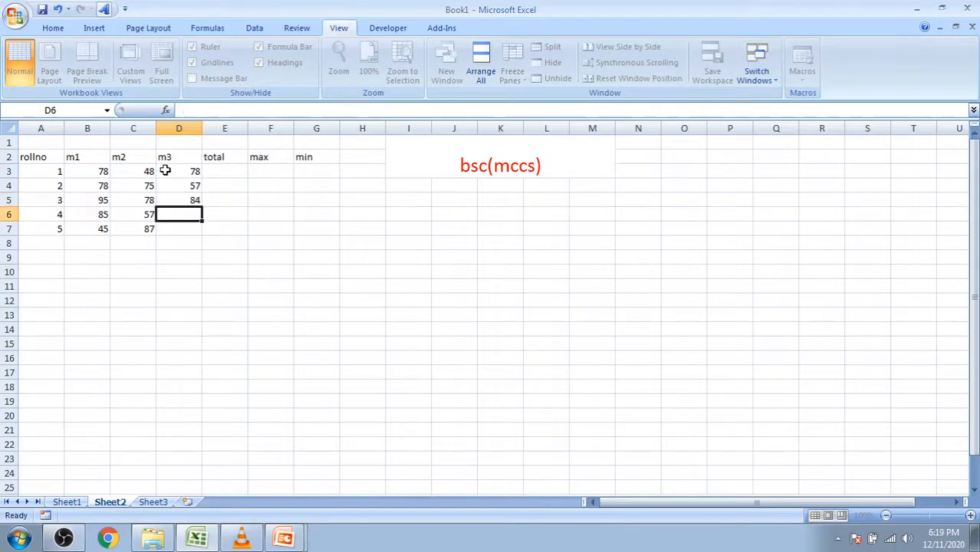
{"action": "type", "text": "57"}
{"action": "key", "text": "Return"}
{"action": "type", "text": "87"}
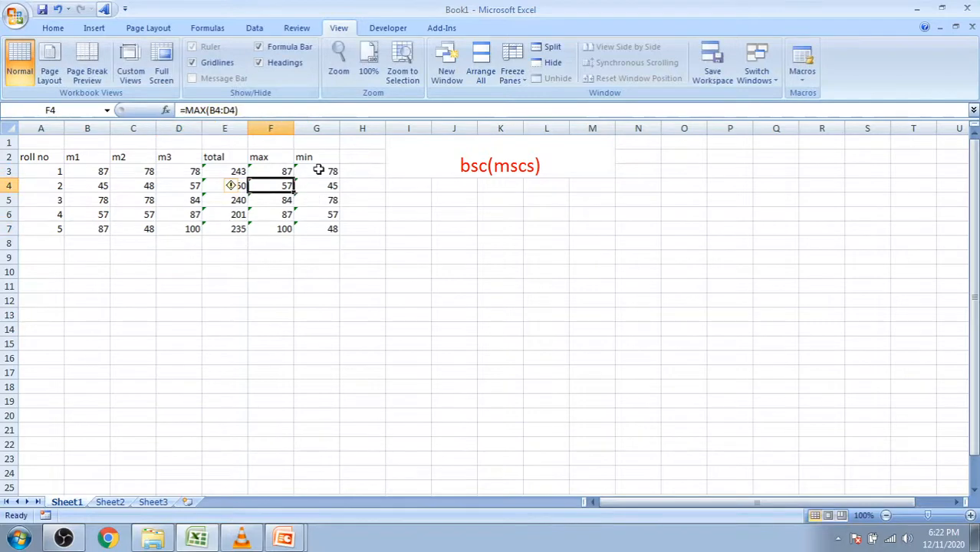
- Run the recorded total macro in E3 of Sheet2 and fill the total formula down to E7
{"action": "left_click", "coordinate": [107, 503]}
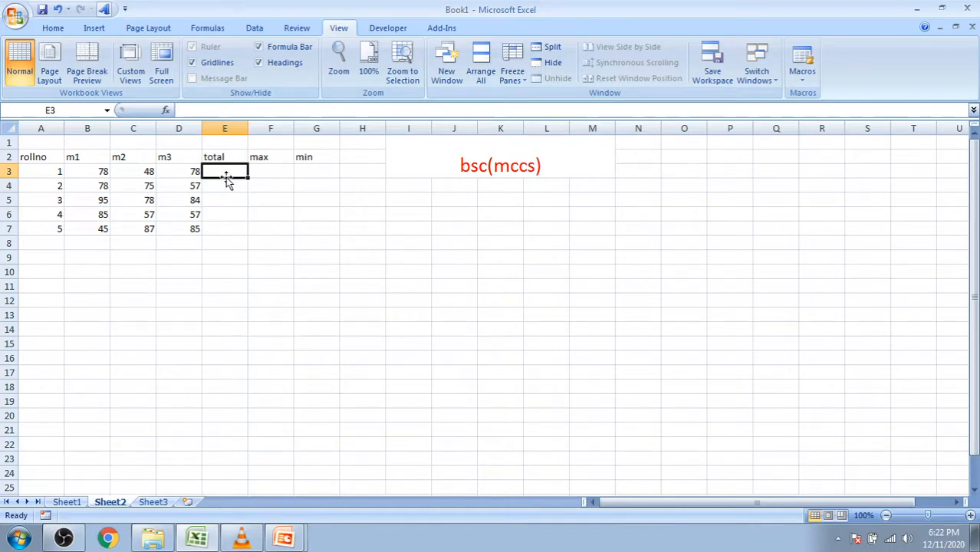
{"action": "key", "text": "ctrl+t"}
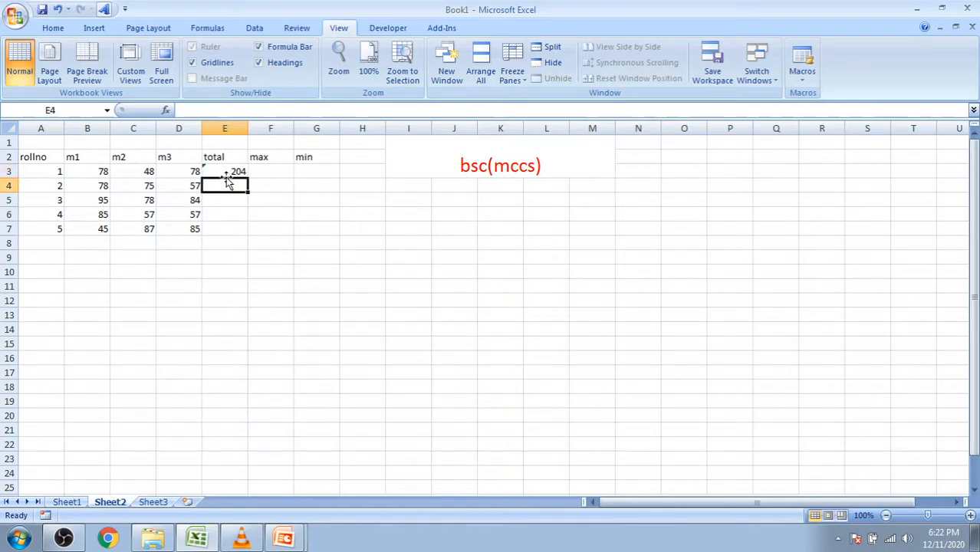
{"action": "left_click", "coordinate": [228, 171]}
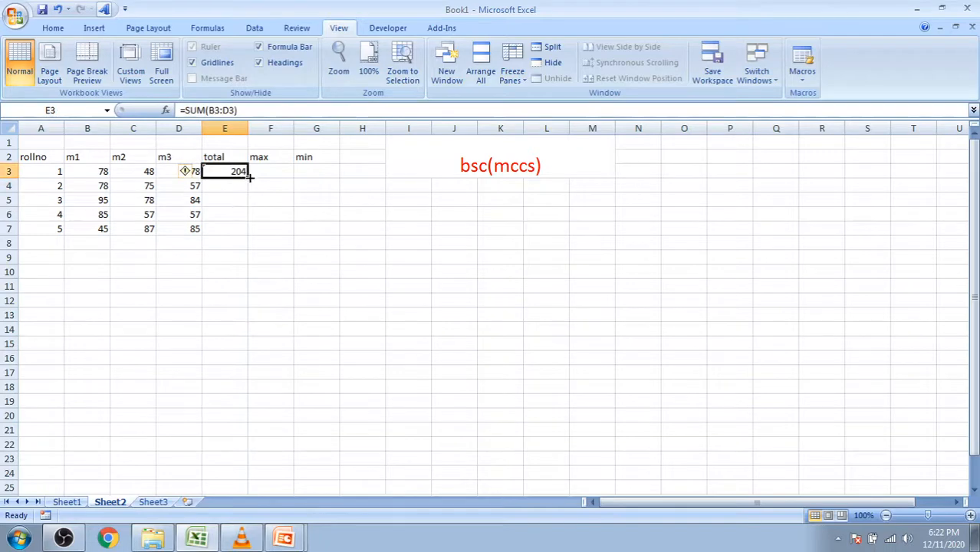
{"action": "left_click_drag", "start_coordinate": [249, 176], "coordinate": [245, 232]}
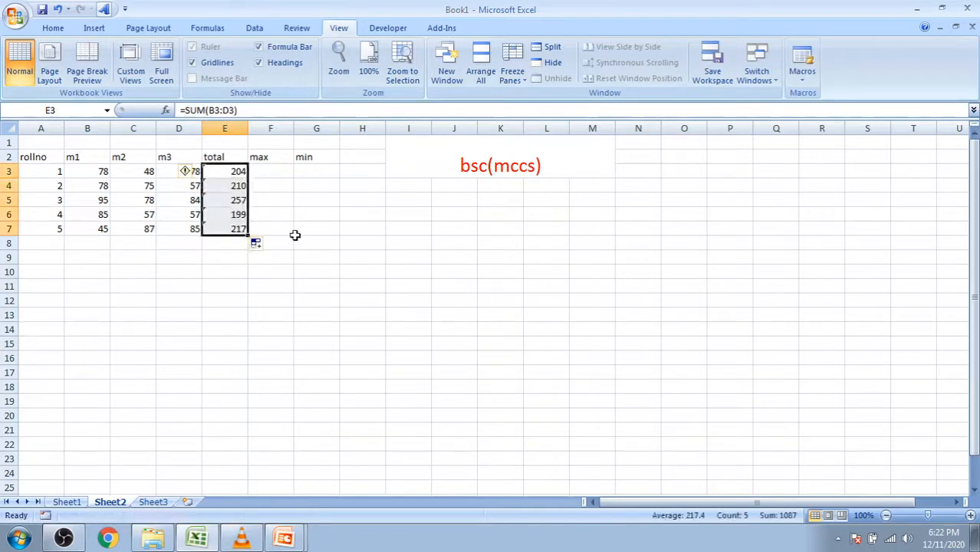
- Run the recorded max macro in F3 of Sheet2 and fill the max formula down to F7
{"action": "left_click", "coordinate": [281, 170]}
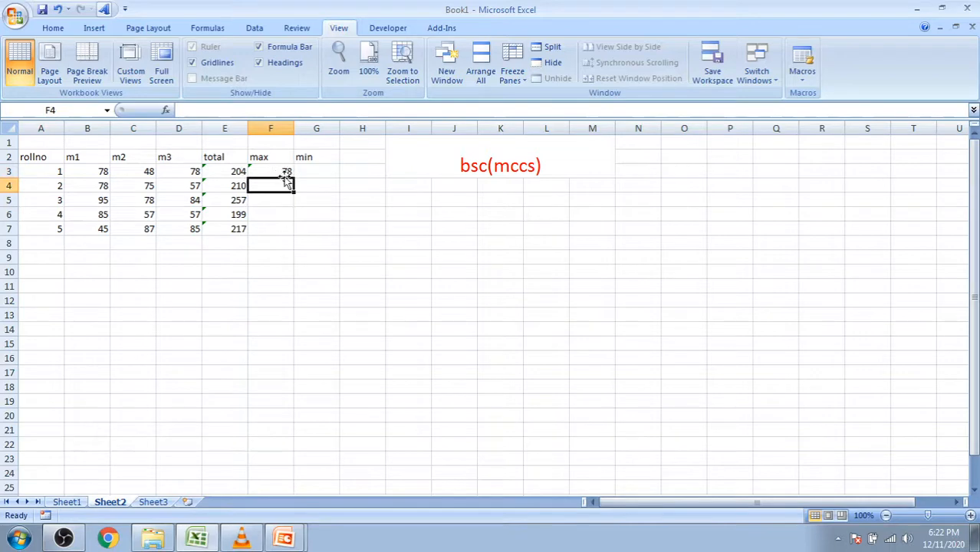
{"action": "left_click", "coordinate": [270, 171]}
{"action": "left_click_drag", "start_coordinate": [294, 179], "coordinate": [294, 233]}
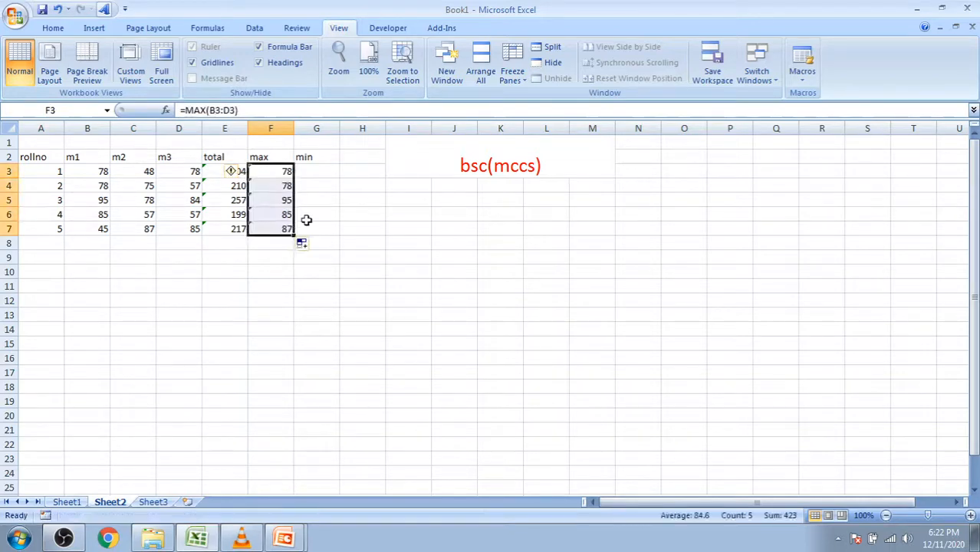
- Run the recorded min macro in G3 of Sheet2 and fill the min formula down to G7
{"action": "left_click", "coordinate": [315, 173]}
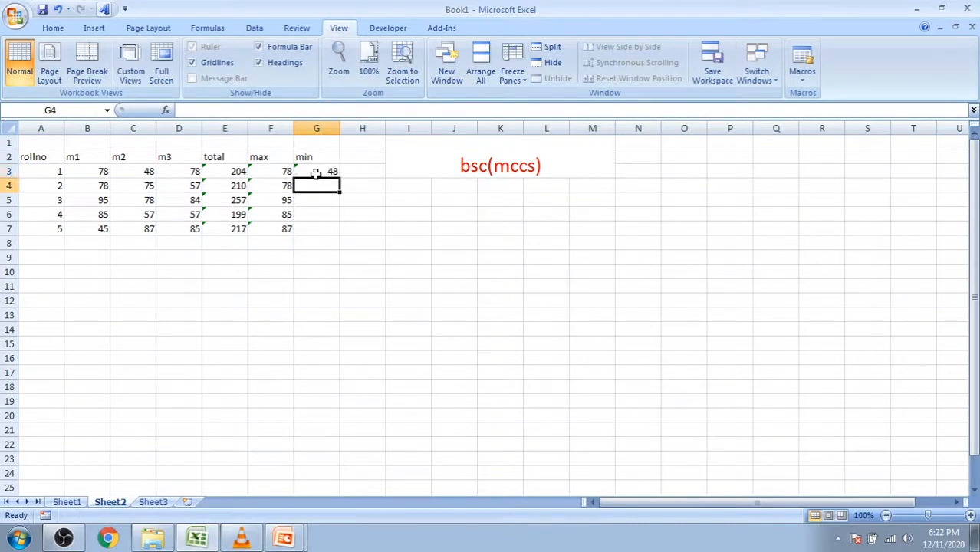
{"action": "left_click", "coordinate": [315, 173]}
{"action": "left_click_drag", "start_coordinate": [340, 179], "coordinate": [339, 234]}
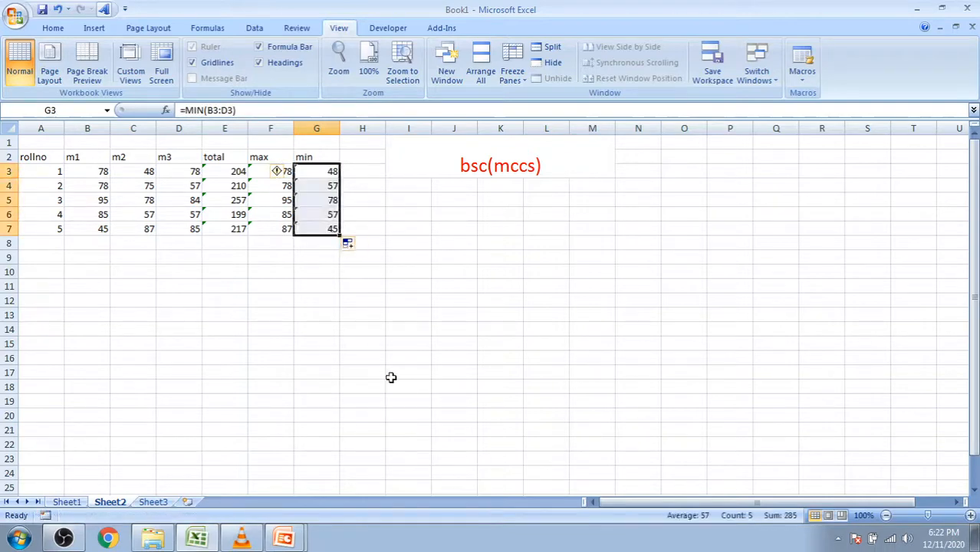
- On Sheet3, enter roll number 1 in A3 and fill it down to A7 as a series
{"action": "left_click", "coordinate": [152, 501]}
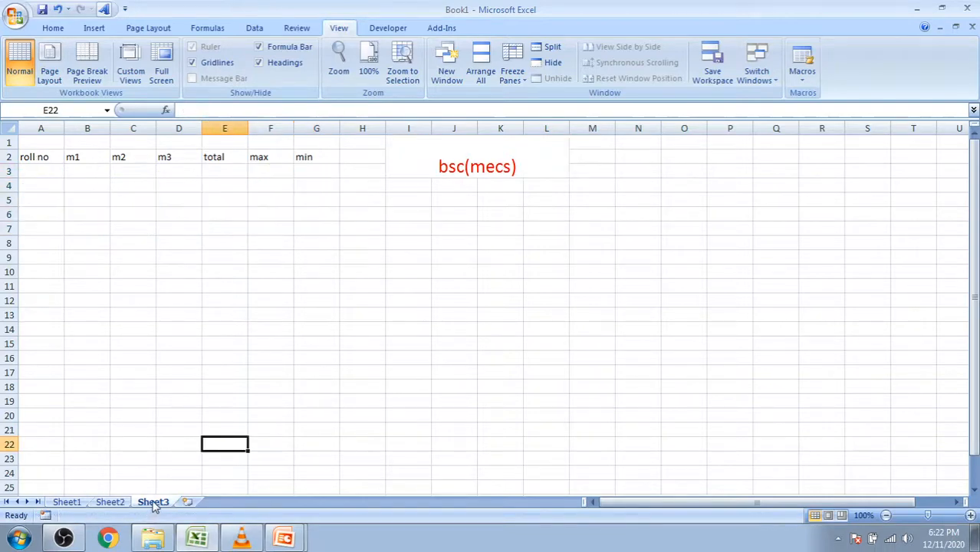
{"action": "left_click", "coordinate": [36, 170]}
{"action": "type", "text": "1"}
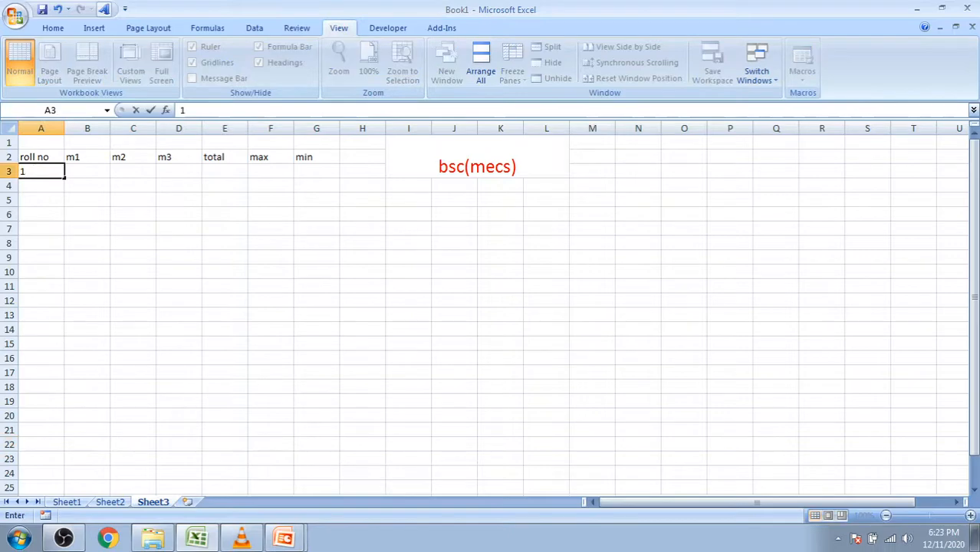
{"action": "left_click", "coordinate": [42, 194]}
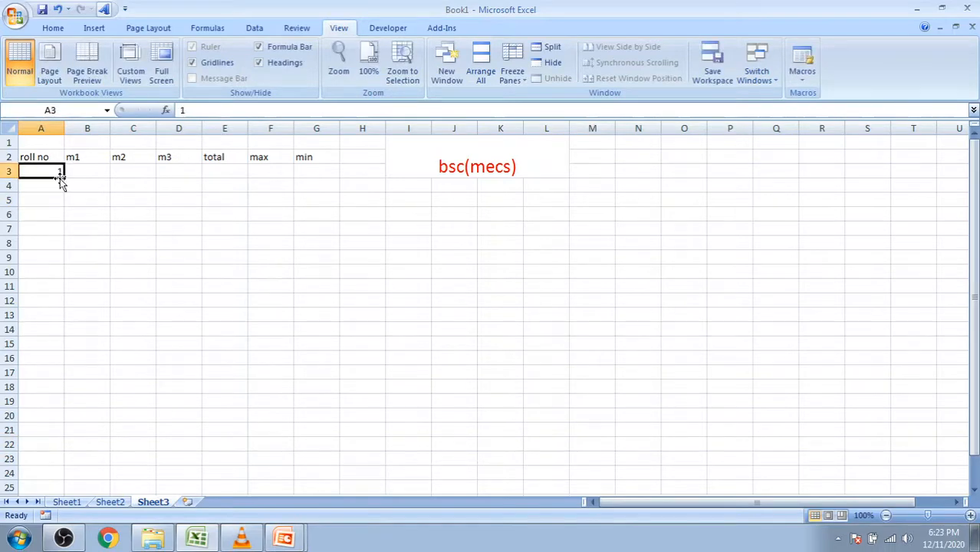
{"action": "left_click_drag", "start_coordinate": [63, 178], "coordinate": [71, 242]}
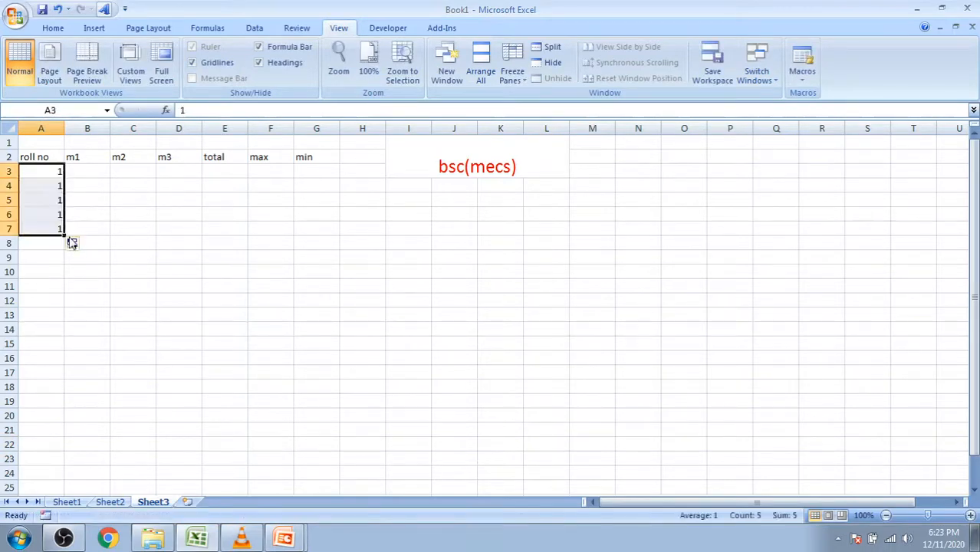
{"action": "left_click", "coordinate": [77, 245]}
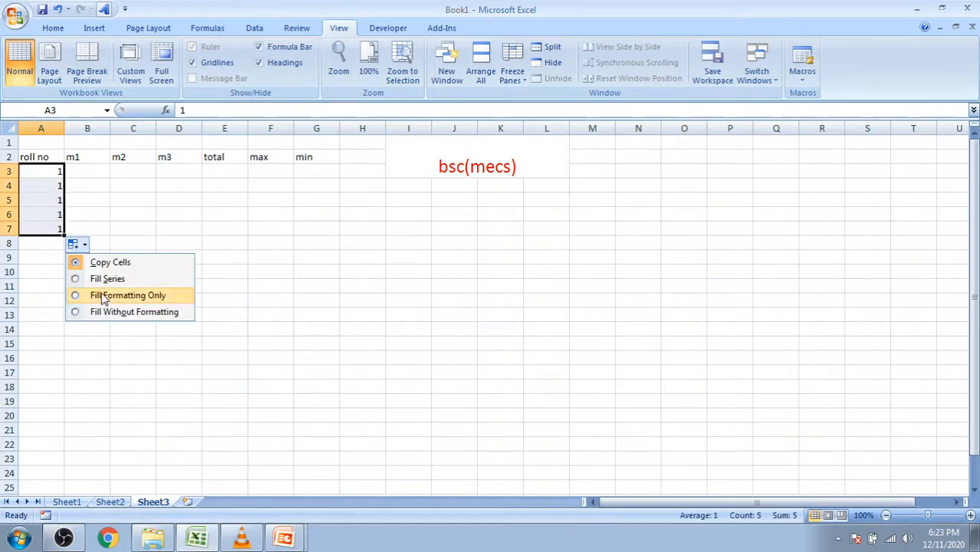
{"action": "left_click", "coordinate": [104, 279]}
- Enter the m1 marks 78, 57, 84, 57 and 84 in B3 to B7 of Sheet3
{"action": "left_click", "coordinate": [86, 172]}
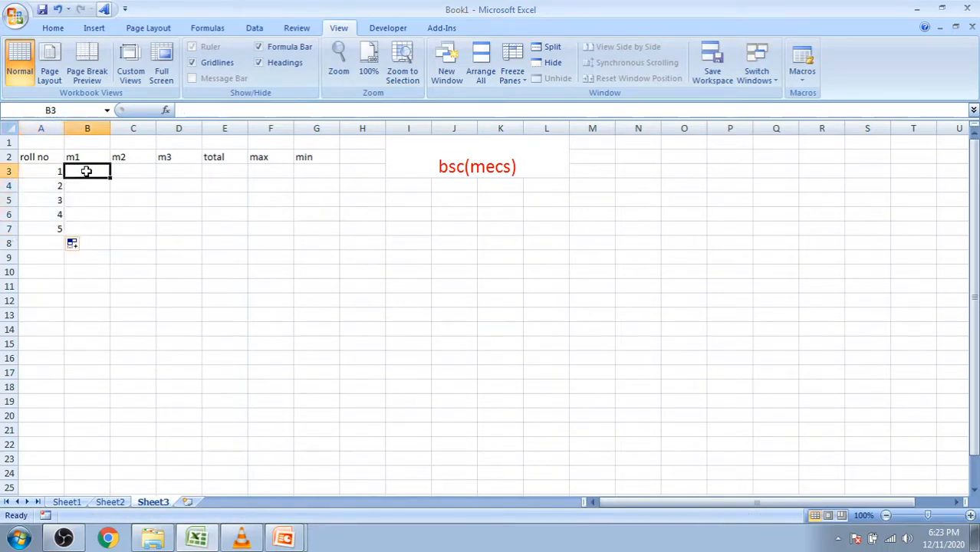
{"action": "type", "text": "78"}
{"action": "key", "text": "Return"}
{"action": "type", "text": "57"}
{"action": "key", "text": "Return"}
{"action": "type", "text": "84"}
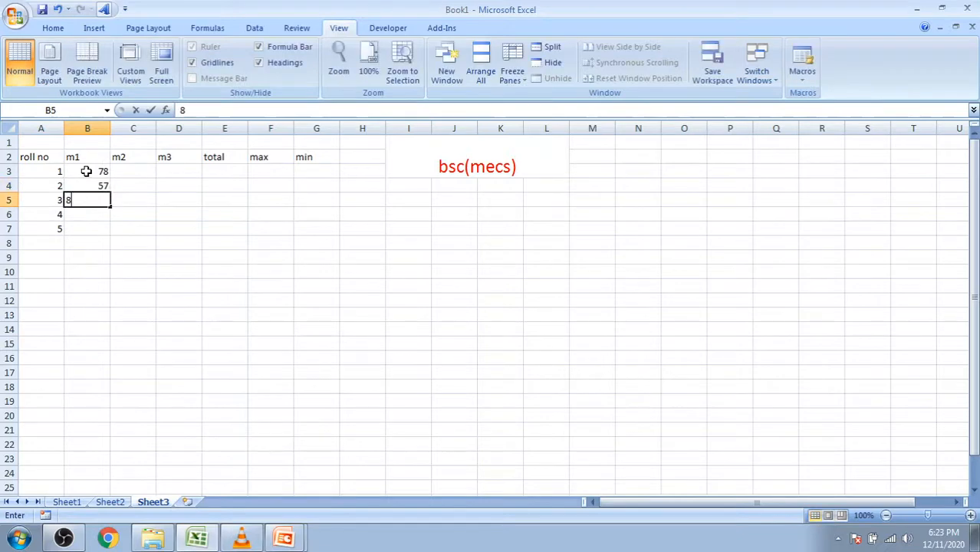
{"action": "key", "text": "Return"}
{"action": "type", "text": "57"}
{"action": "key", "text": "Return"}
{"action": "type", "text": "84"}
{"action": "key", "text": "Return"}
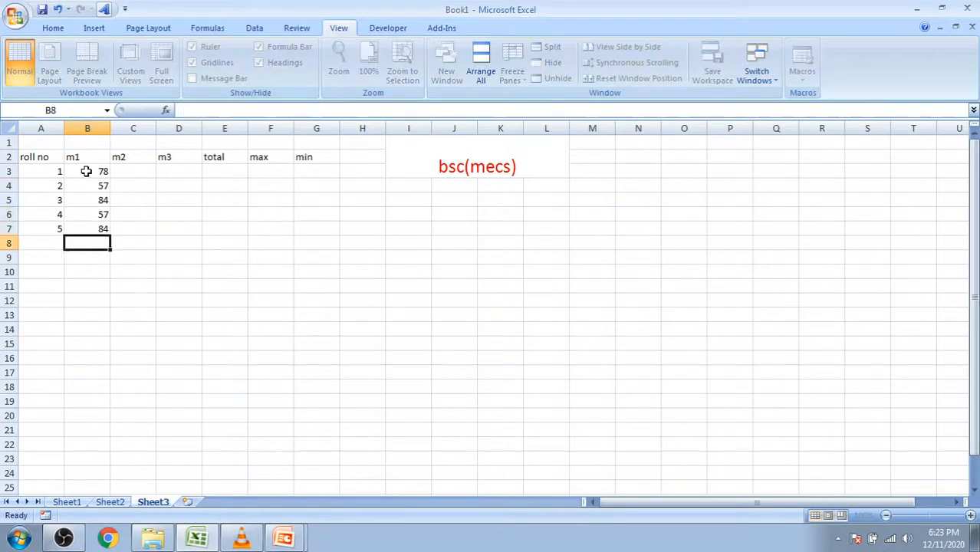
- Enter the m2 marks 75, 84, 75, 78 and 45 in C3 to C7 of Sheet3
{"action": "left_click", "coordinate": [127, 174]}
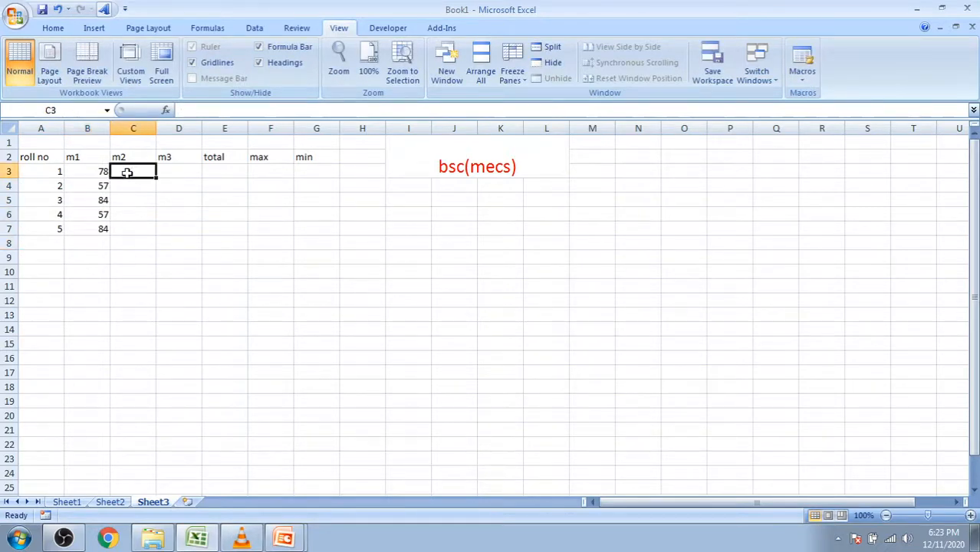
{"action": "type", "text": "75"}
{"action": "key", "text": "Return"}
{"action": "type", "text": "84"}
{"action": "key", "text": "Return"}
{"action": "type", "text": "7"}
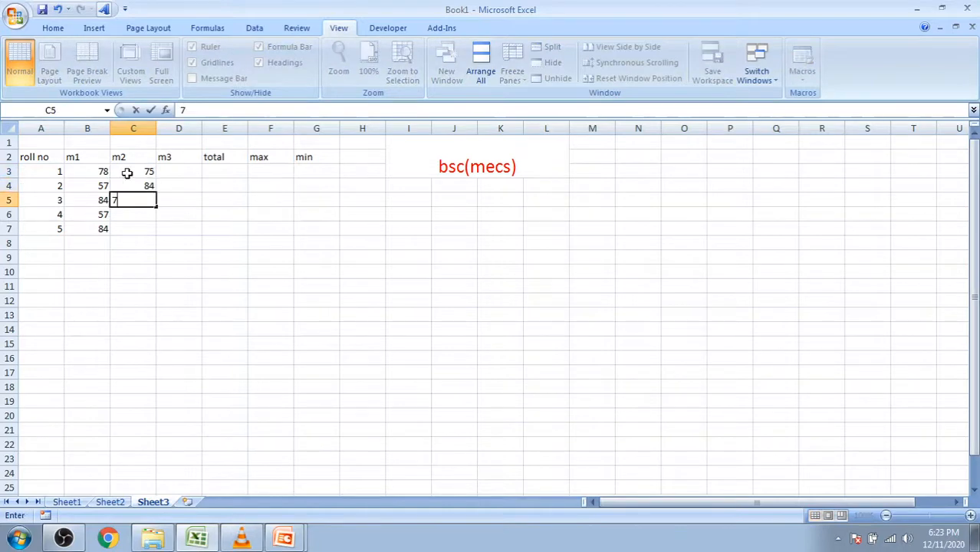
{"action": "type", "text": "5"}
{"action": "key", "text": "Return"}
{"action": "type", "text": "78"}
{"action": "key", "text": "Return"}
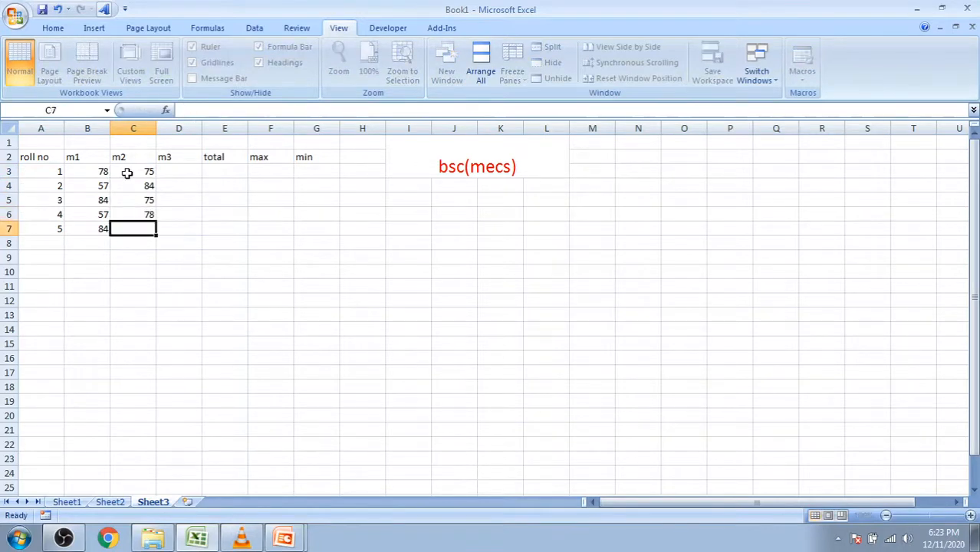
{"action": "type", "text": "45"}
{"action": "key", "text": "Return"}
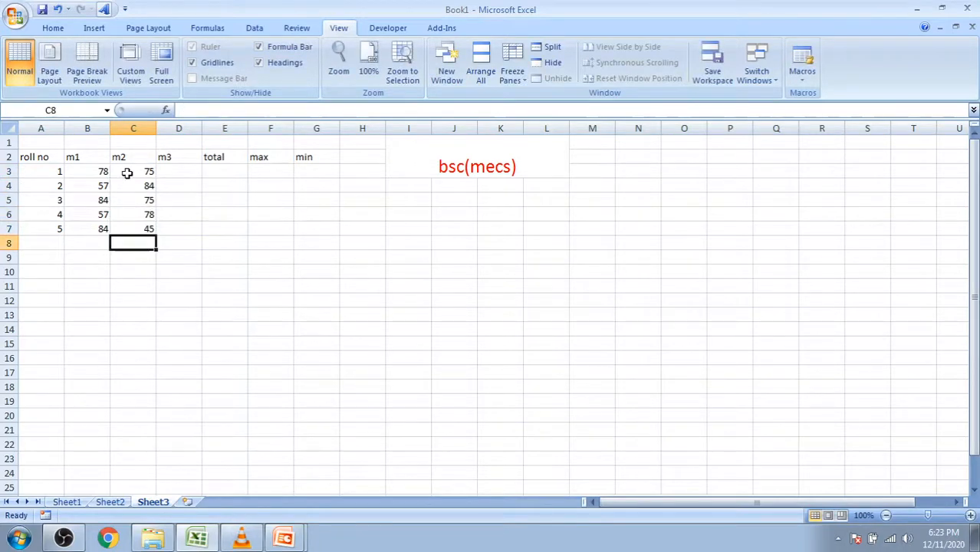
- Enter the m3 marks 78, 75, 48, 75 and 58 in D3 to D7 of Sheet3
{"action": "left_click", "coordinate": [170, 173]}
{"action": "type", "text": "78"}
{"action": "key", "text": "Return"}
{"action": "type", "text": "75"}
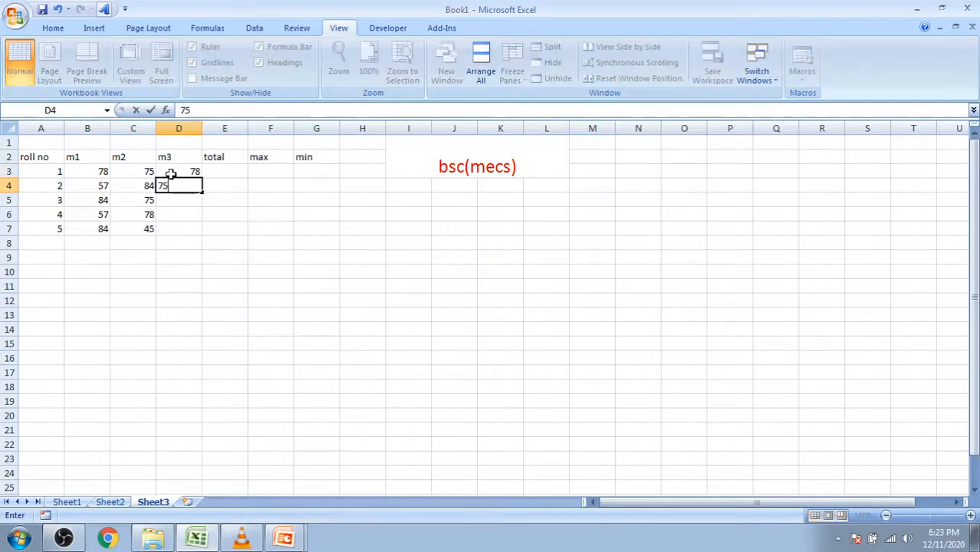
{"action": "key", "text": "Return"}
{"action": "type", "text": "48"}
{"action": "key", "text": "Return"}
{"action": "type", "text": "75"}
{"action": "key", "text": "Return"}
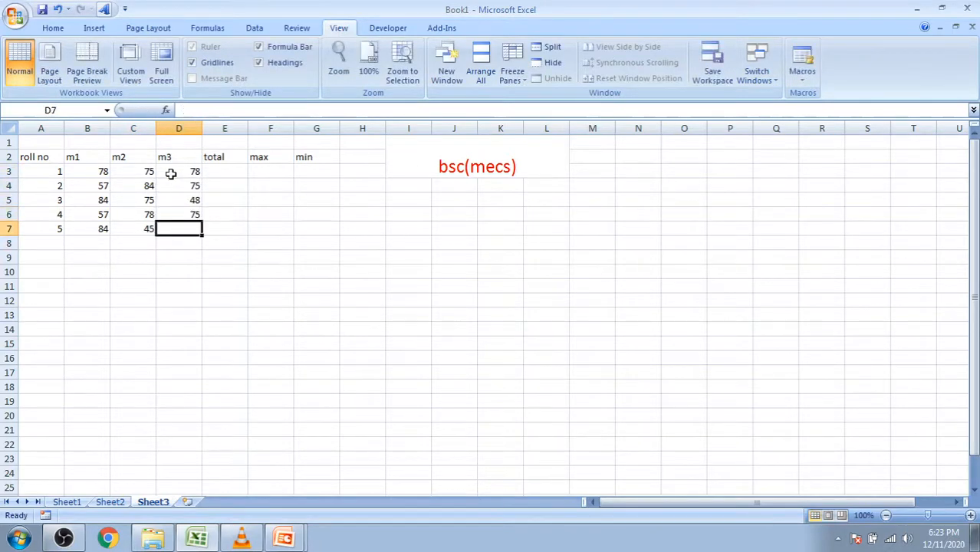
{"action": "type", "text": "2"}
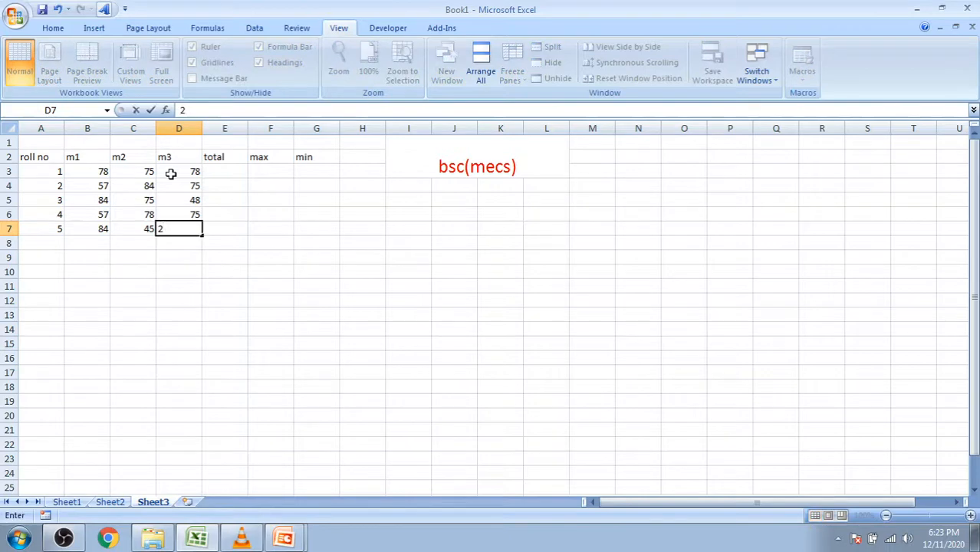
{"action": "key", "text": "ctrl+Return"}
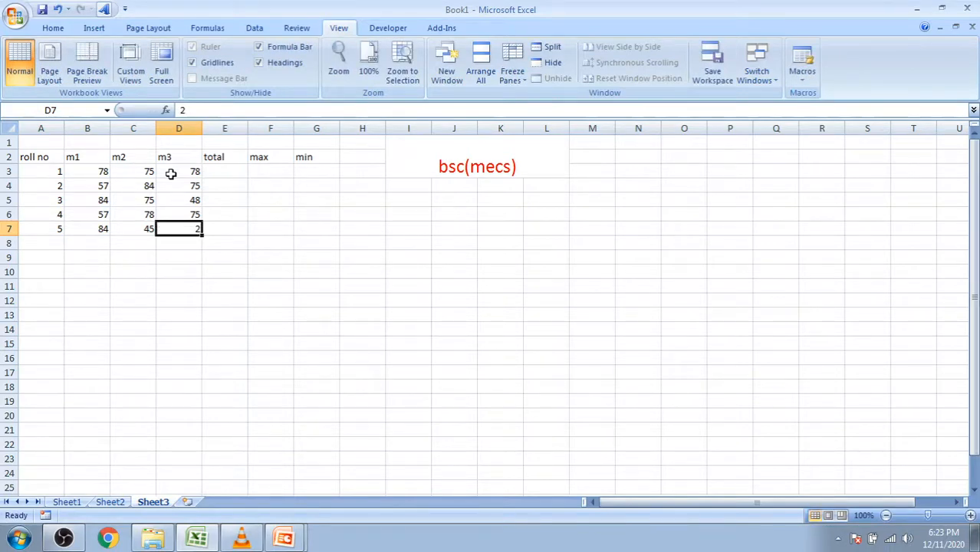
{"action": "type", "text": "58"}
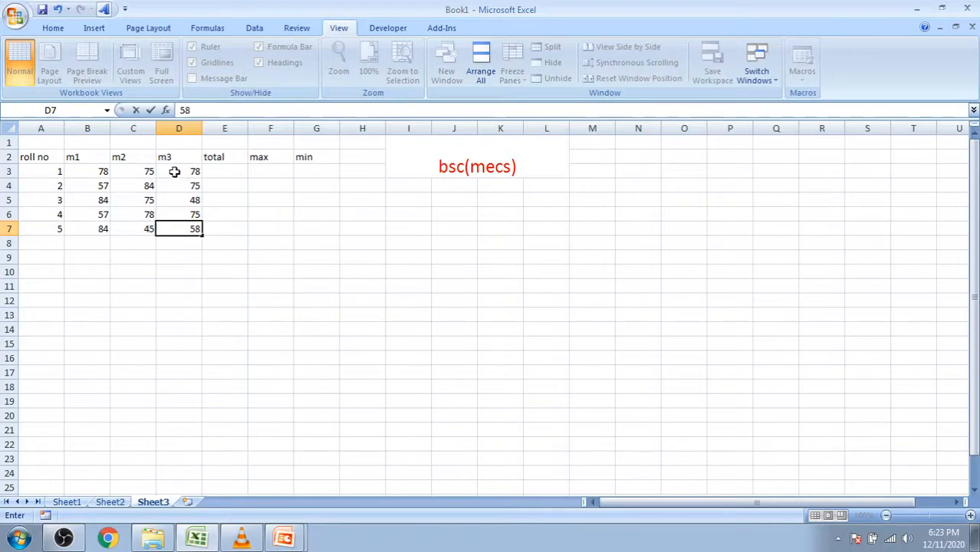
{"action": "left_click", "coordinate": [230, 172]}
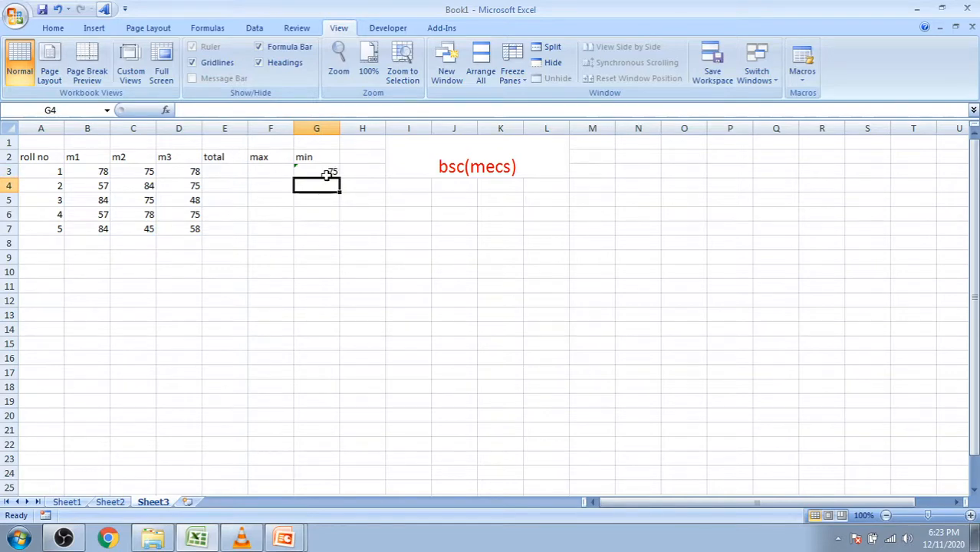
{"action": "left_click", "coordinate": [326, 175]}
{"action": "key", "text": "Delete"}
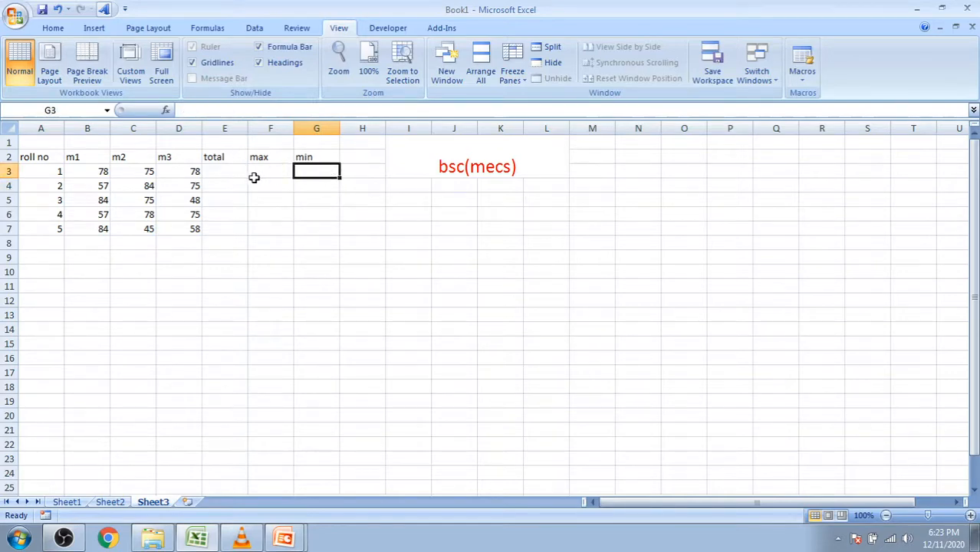
- Run the recorded total macro in E3 of Sheet3 and fill the total formula down to E7
{"action": "left_click", "coordinate": [226, 175]}
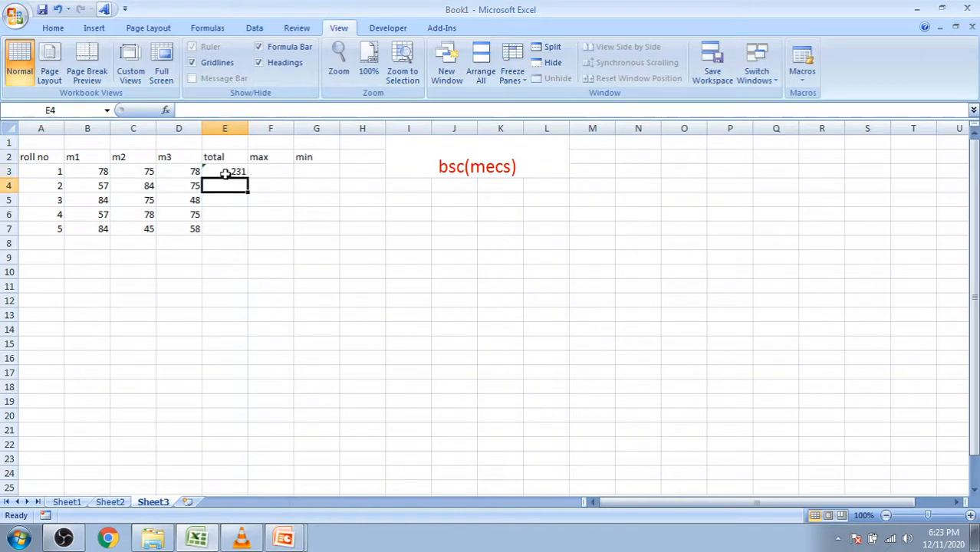
{"action": "left_click", "coordinate": [224, 174]}
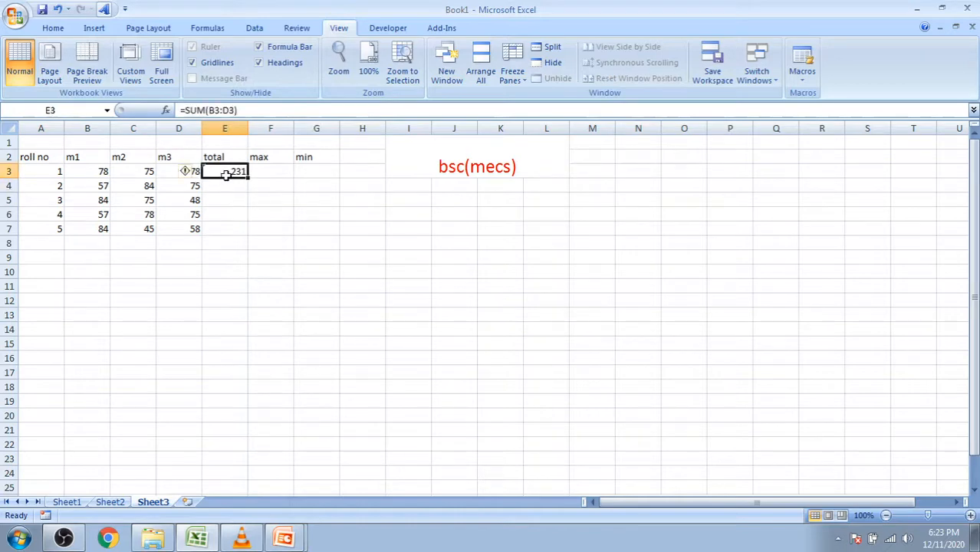
{"action": "left_click_drag", "start_coordinate": [247, 175], "coordinate": [248, 230]}
- Run the recorded max macro in F3 of Sheet3 and fill the max formula down to F7
{"action": "left_click", "coordinate": [280, 176]}
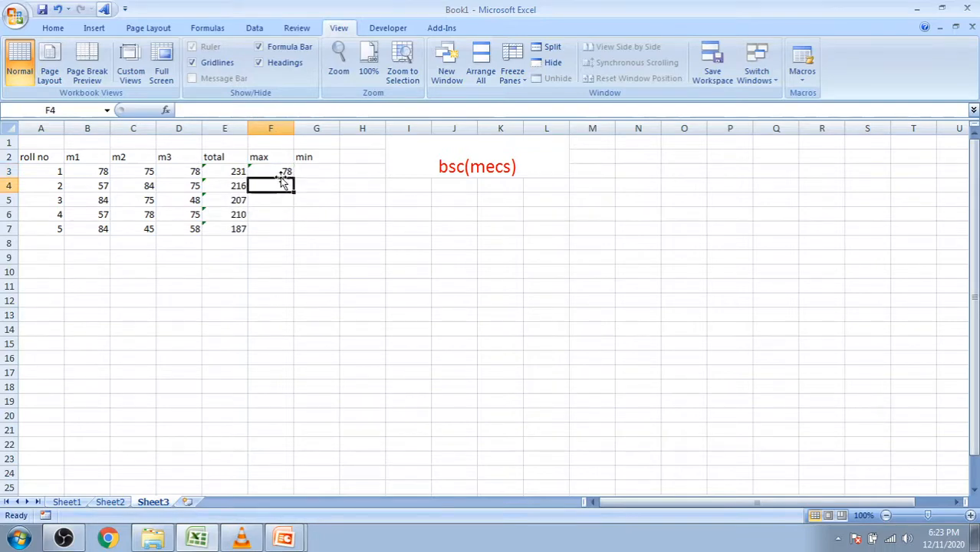
{"action": "left_click", "coordinate": [286, 172]}
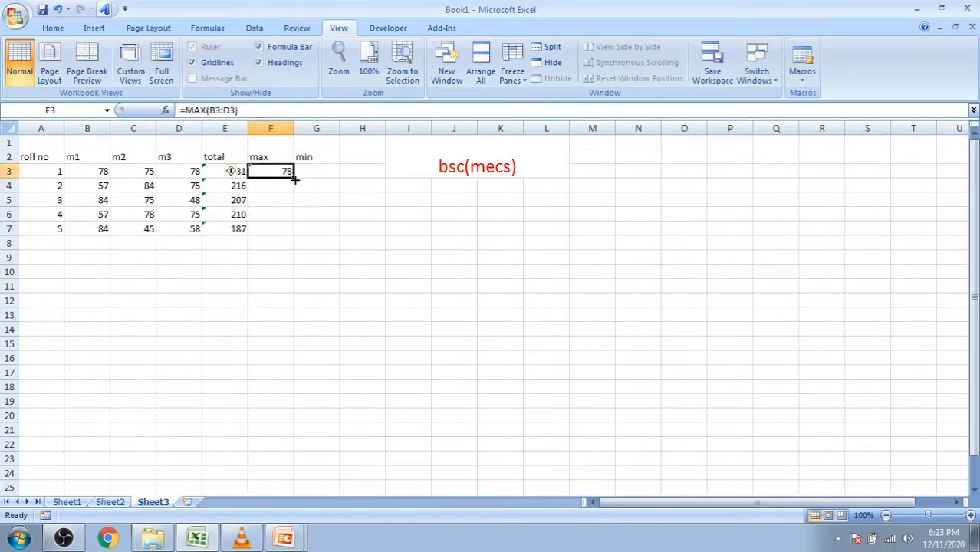
{"action": "left_click_drag", "start_coordinate": [292, 178], "coordinate": [291, 233]}
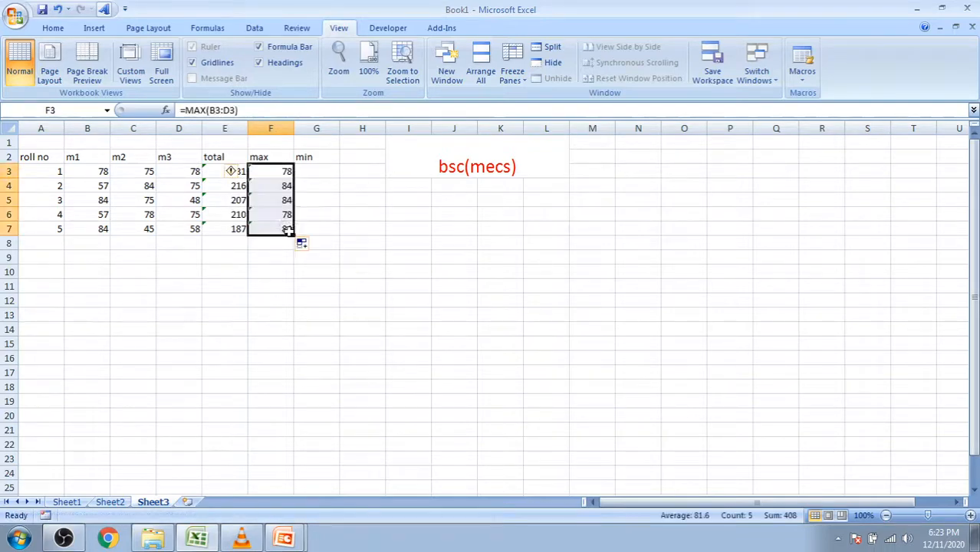
- Run the recorded min macro in G3 of Sheet3 and fill the min formula down to G7
{"action": "left_click", "coordinate": [304, 174]}
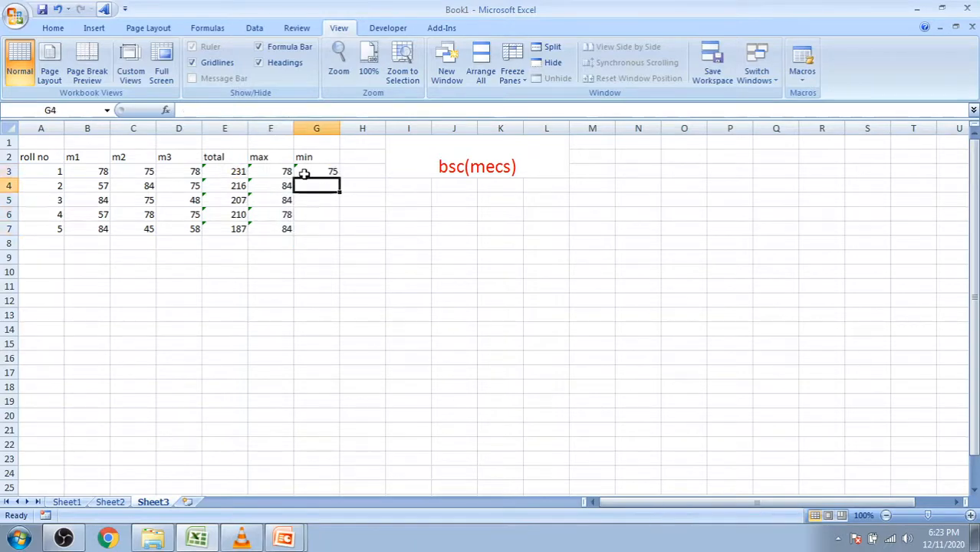
{"action": "left_click", "coordinate": [304, 173]}
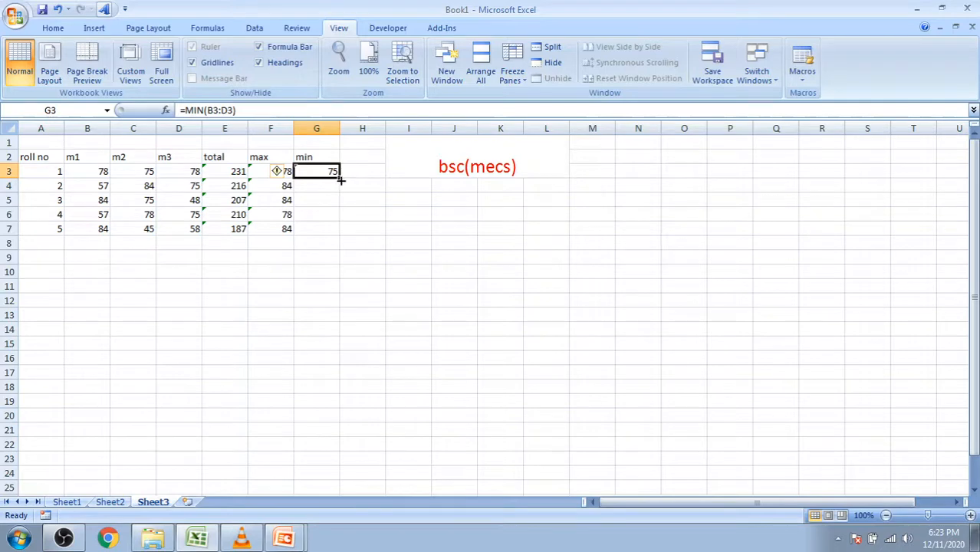
{"action": "left_click_drag", "start_coordinate": [339, 179], "coordinate": [340, 234]}
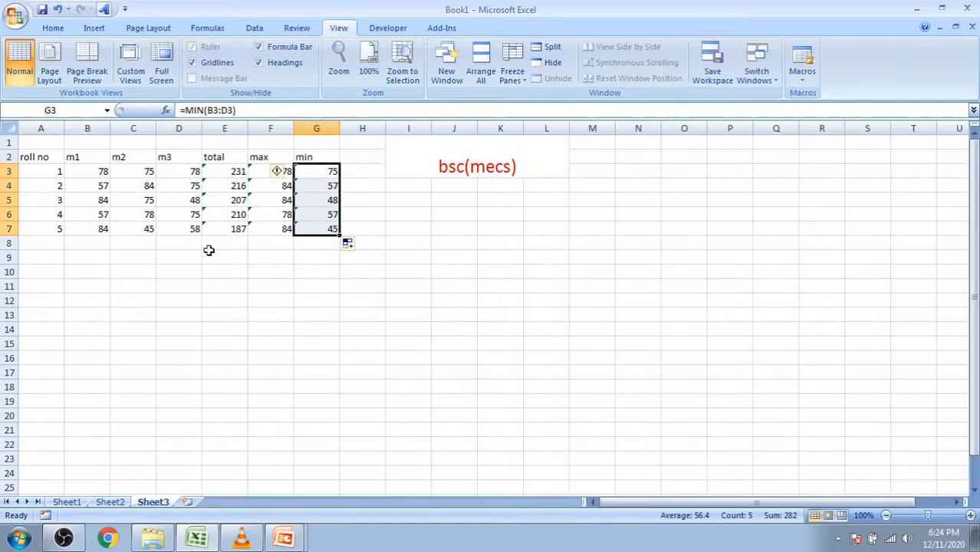
- Deselect the filled min cells and switch to the PowerPoint slide show on creating, editing and deleting macros
{"action": "left_click", "coordinate": [418, 310]}
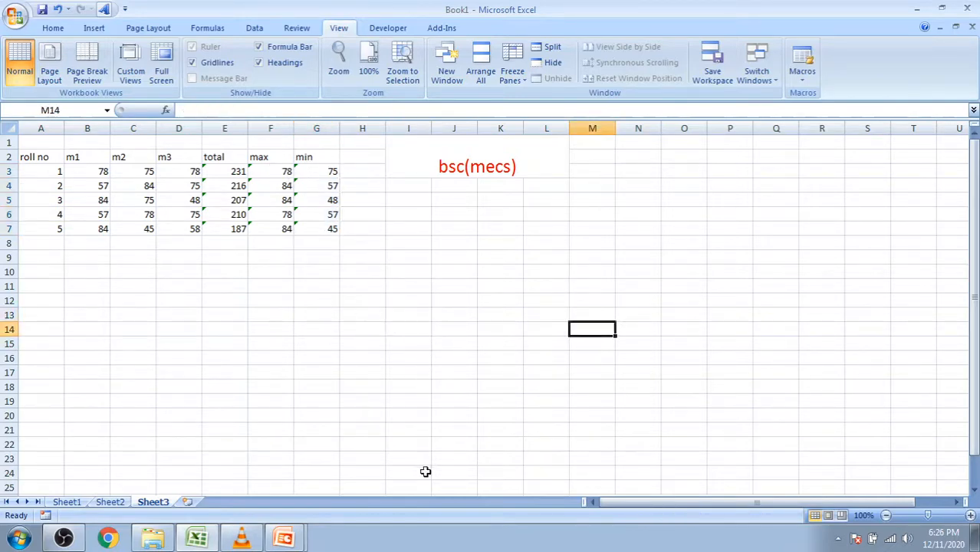
{"action": "key", "text": "alt+Tab"}
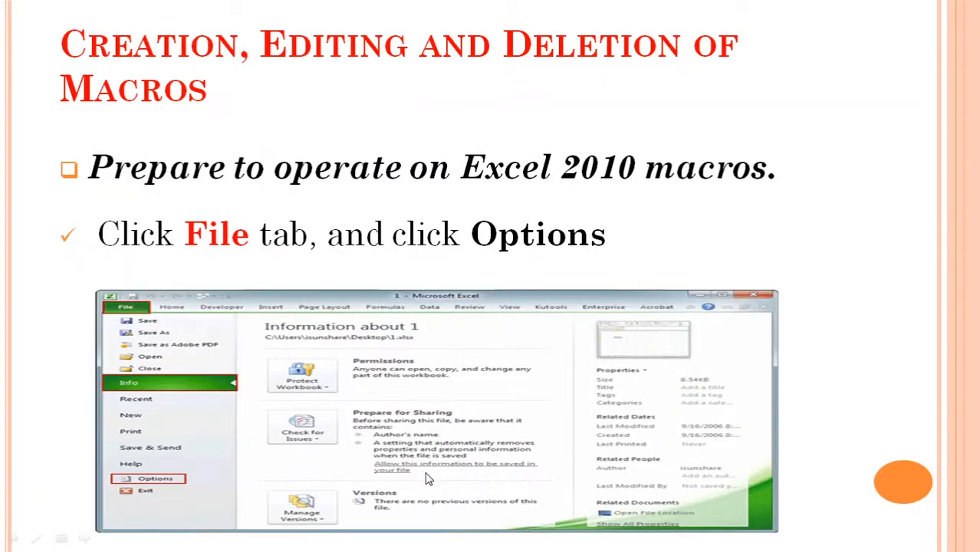